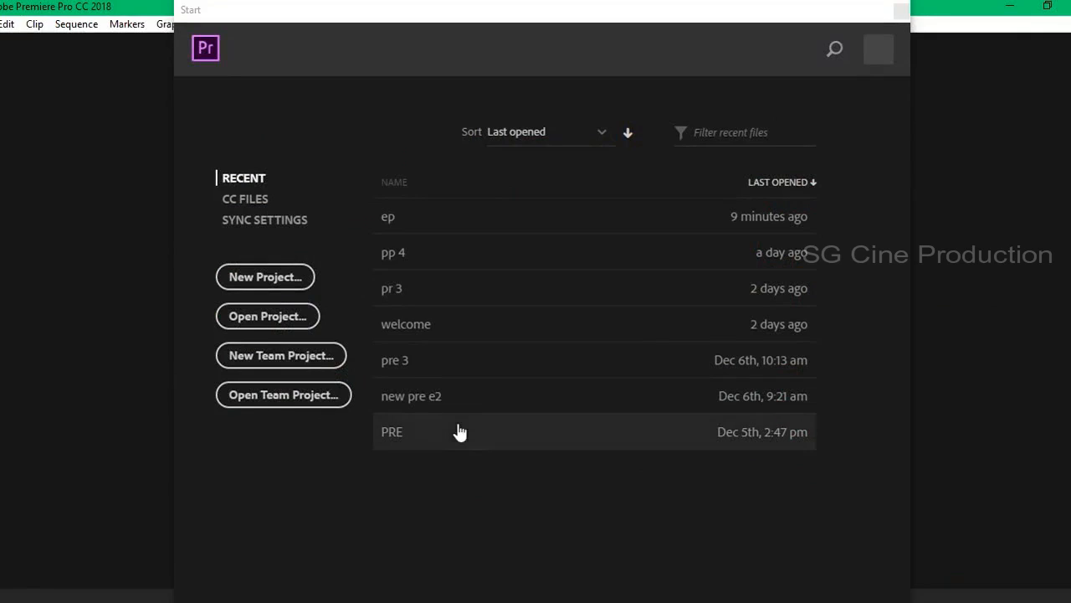
Open the recent project ep.
{"action": "left_click", "coordinate": [416, 217]}
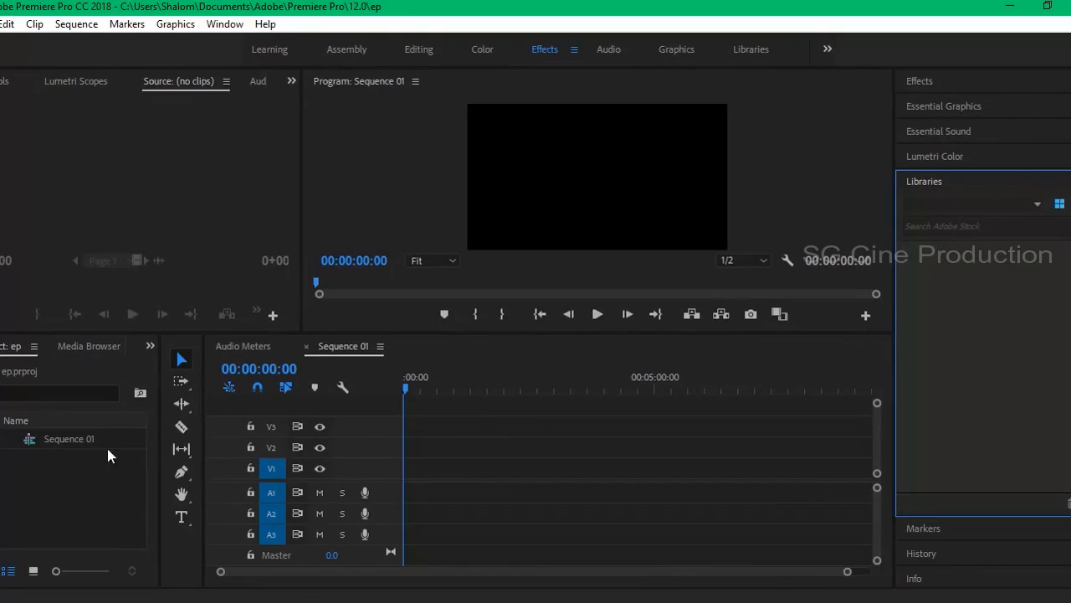
{"action": "left_click", "coordinate": [0, 24]}
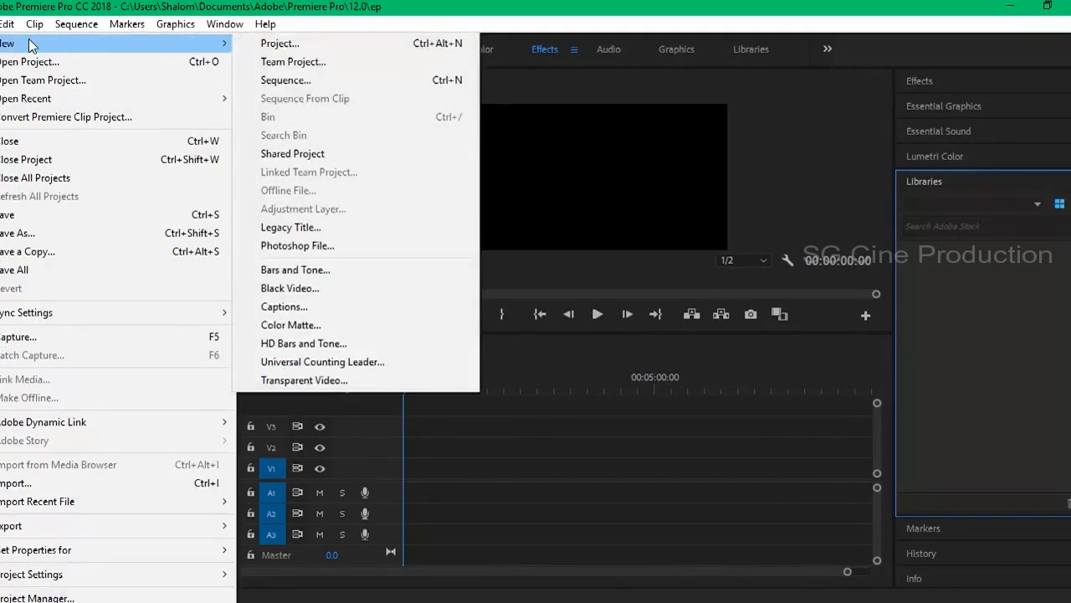
{"action": "left_click", "coordinate": [0, 25]}
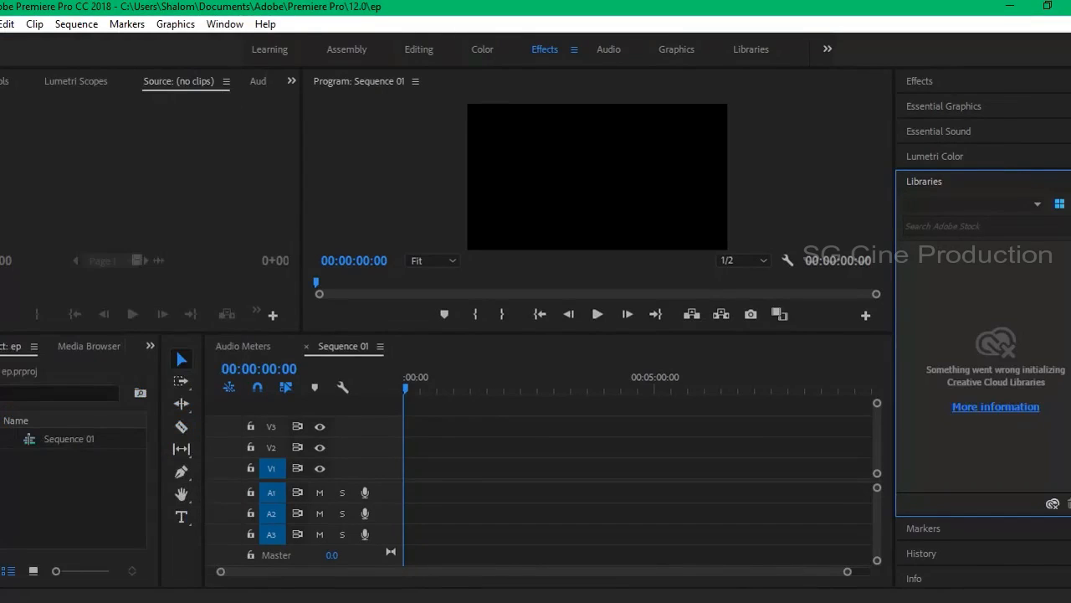
Import the Mountains - 2266 video from the Downloads folder into the project.
{"action": "left_click", "coordinate": [107, 496]}
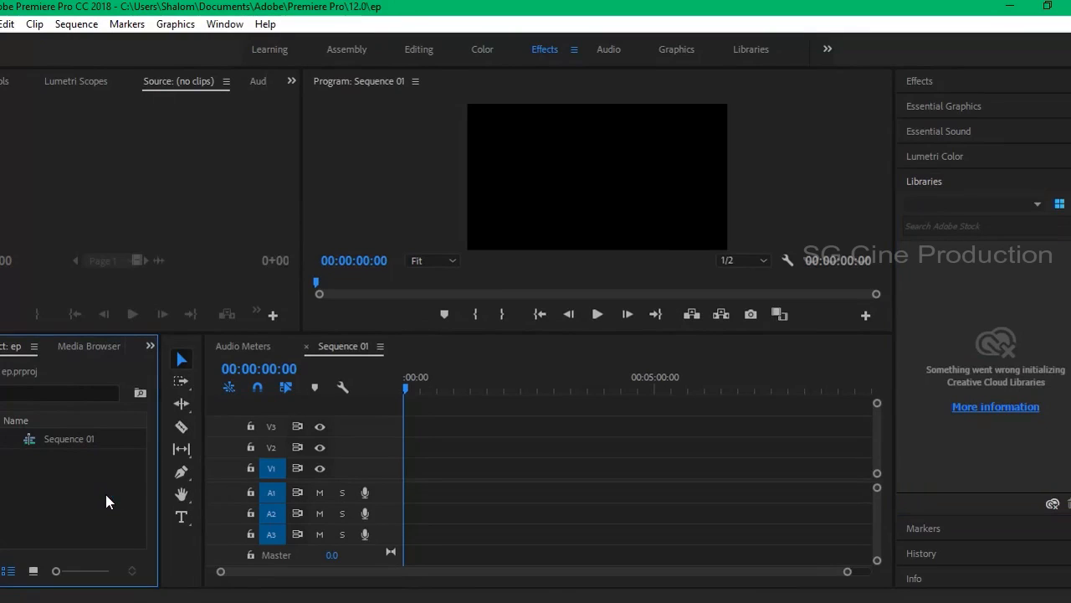
{"action": "double_click", "coordinate": [93, 473]}
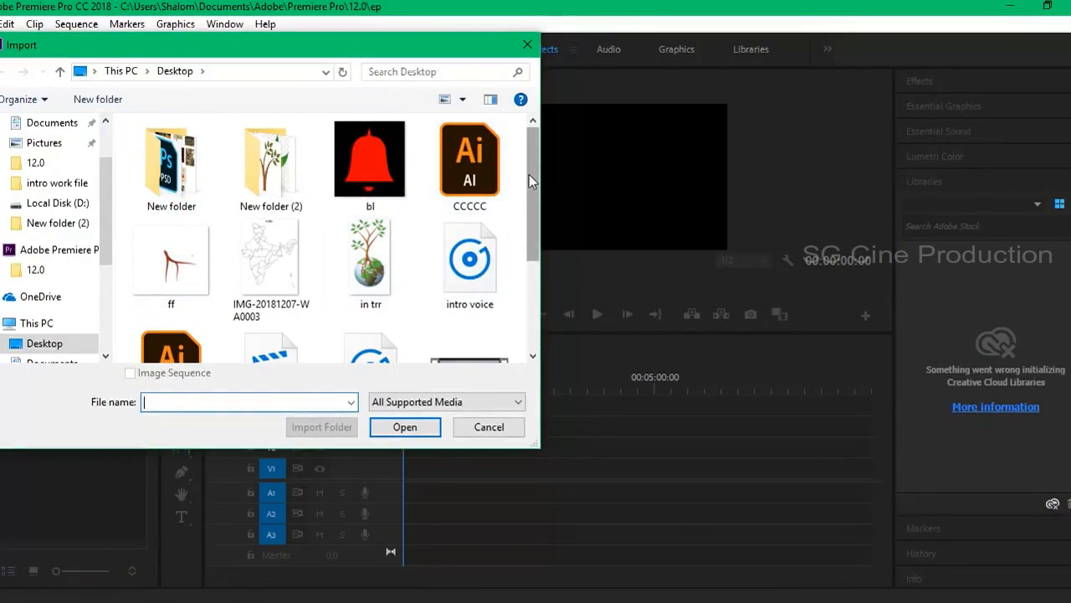
{"action": "mouse_move", "coordinate": [529, 174]}
{"action": "left_mouse_down"}
{"action": "mouse_move", "coordinate": [533, 269]}
{"action": "mouse_move", "coordinate": [533, 187]}
{"action": "left_mouse_up"}
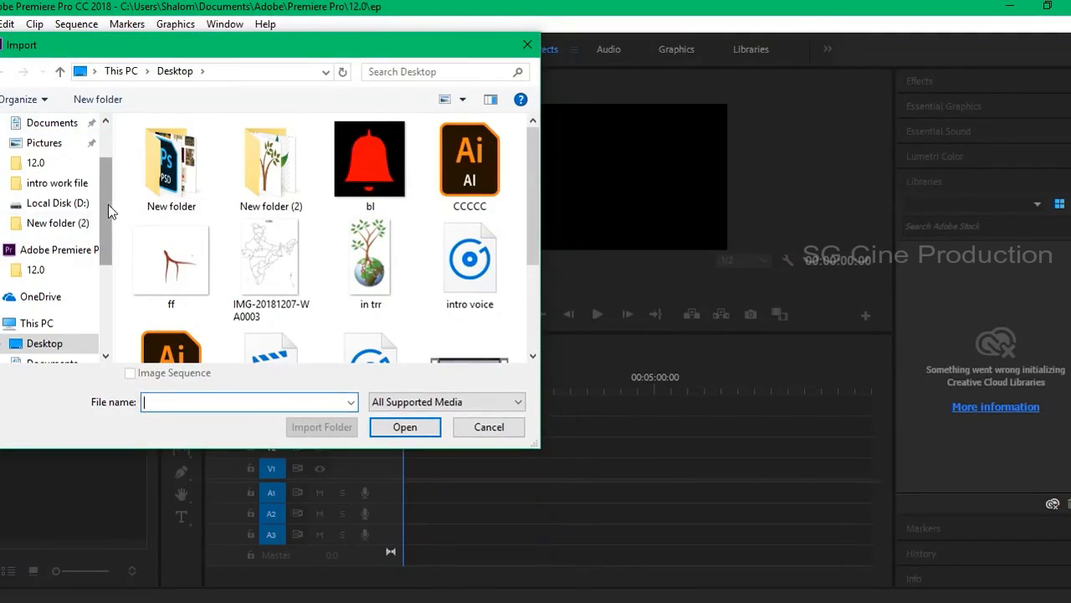
{"action": "left_click_drag", "start_coordinate": [108, 204], "coordinate": [108, 252]}
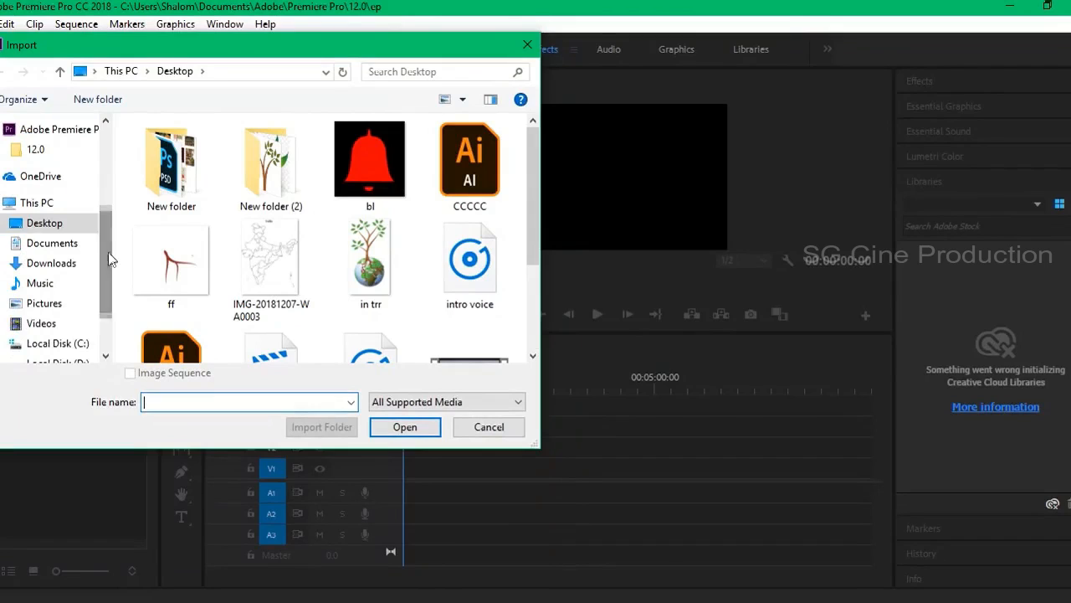
{"action": "left_click", "coordinate": [54, 263]}
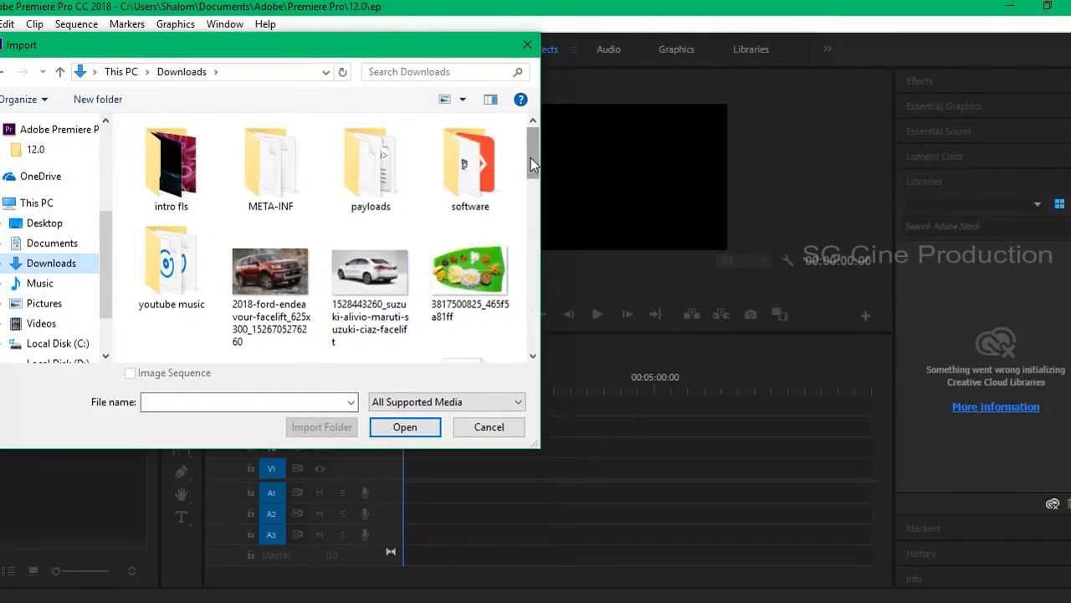
{"action": "left_click_drag", "start_coordinate": [534, 162], "coordinate": [535, 266]}
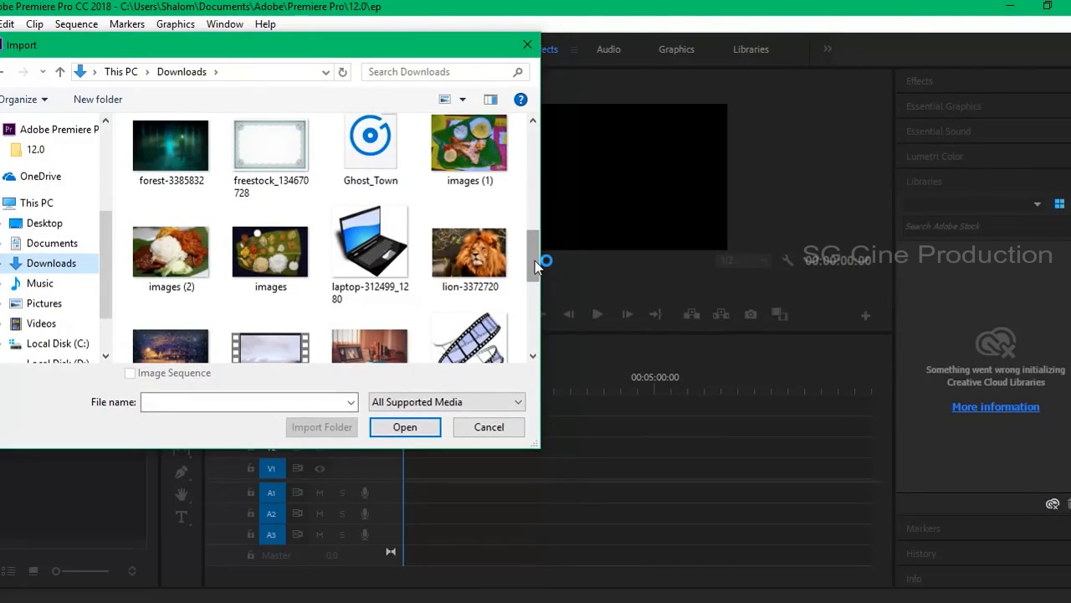
{"action": "left_click_drag", "start_coordinate": [537, 264], "coordinate": [534, 305]}
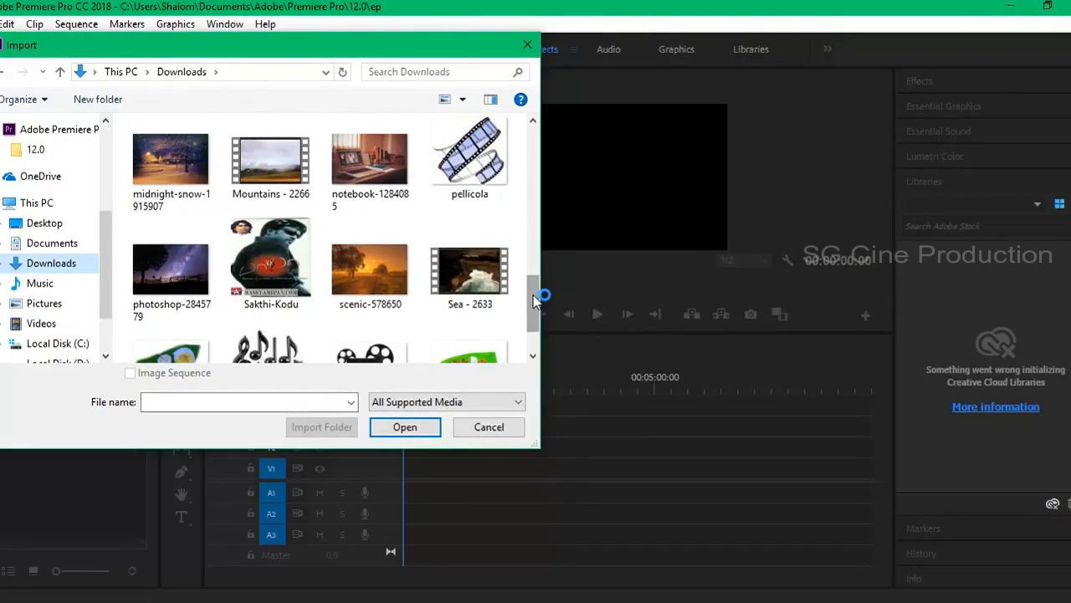
{"action": "left_click", "coordinate": [249, 169]}
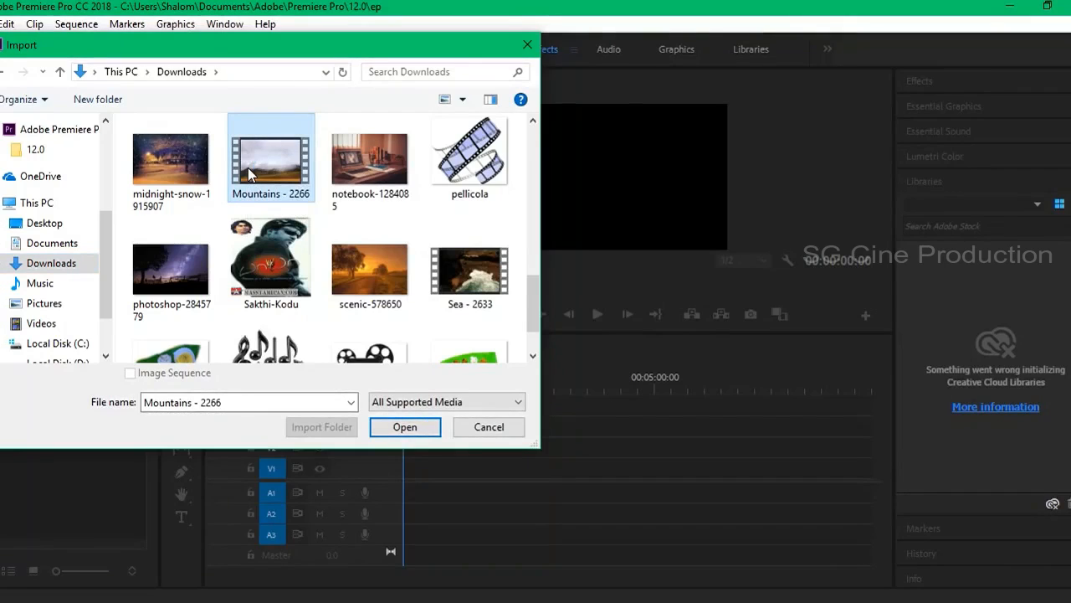
{"action": "left_click", "coordinate": [408, 423]}
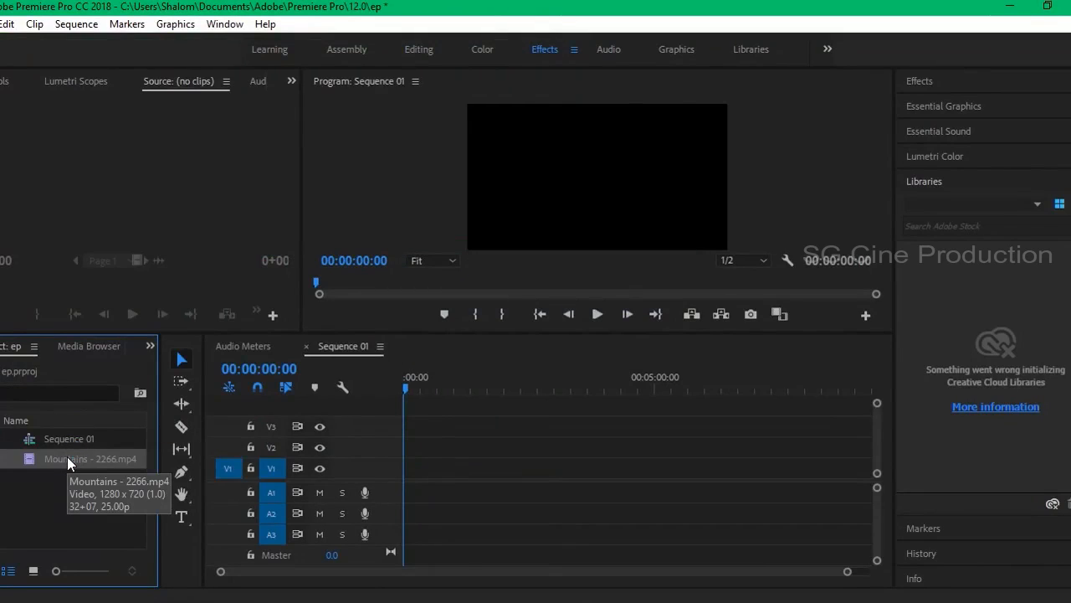
Place the Mountains - 2266 clip at the start of track V1, keeping the existing sequence settings, and select it in the preview.
{"action": "left_click_drag", "start_coordinate": [67, 456], "coordinate": [380, 470]}
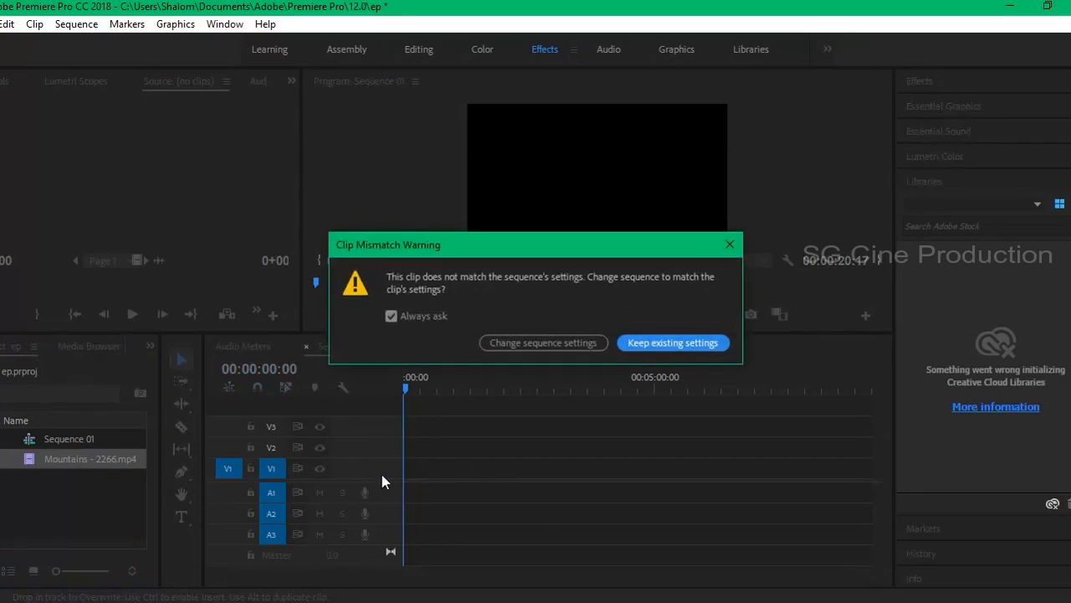
{"action": "left_click", "coordinate": [697, 343]}
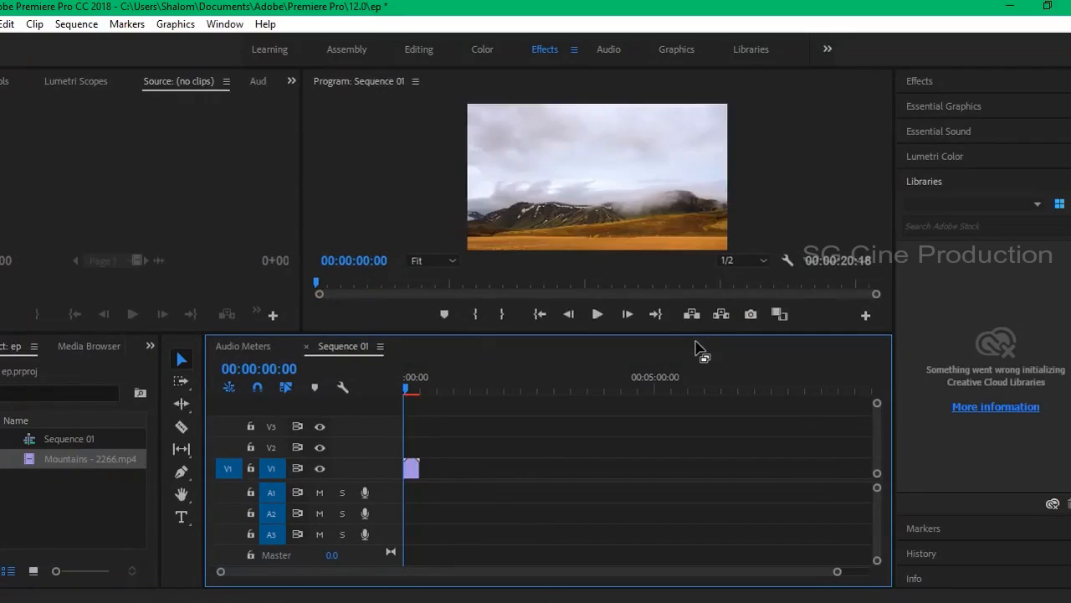
{"action": "left_click", "coordinate": [620, 178]}
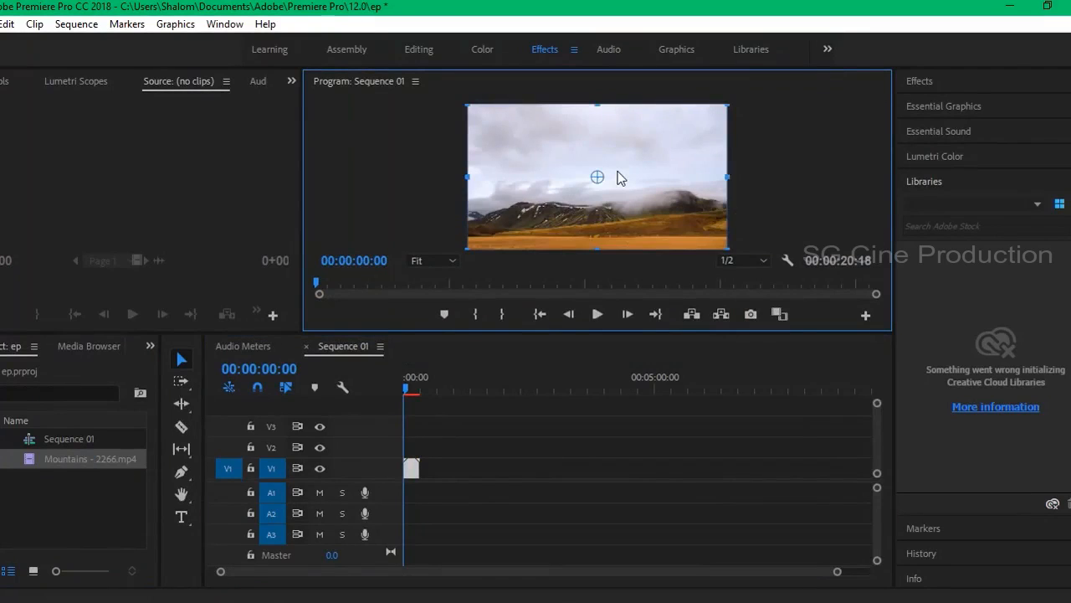
Import the Coast - 1270 video from the Downloads folder into the project.
{"action": "double_click", "coordinate": [70, 504]}
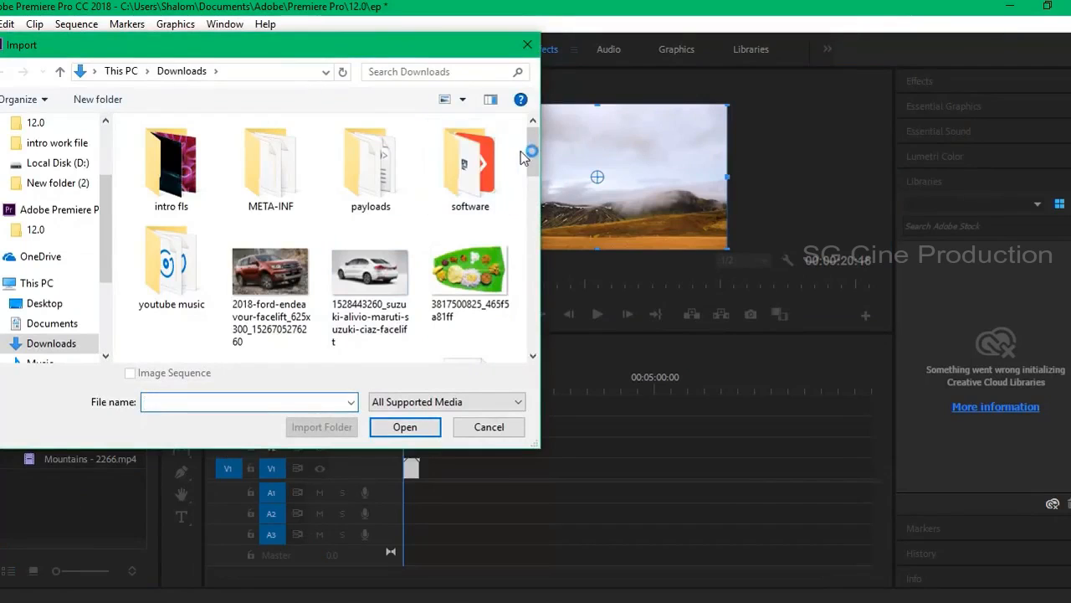
{"action": "left_click_drag", "start_coordinate": [533, 159], "coordinate": [536, 318]}
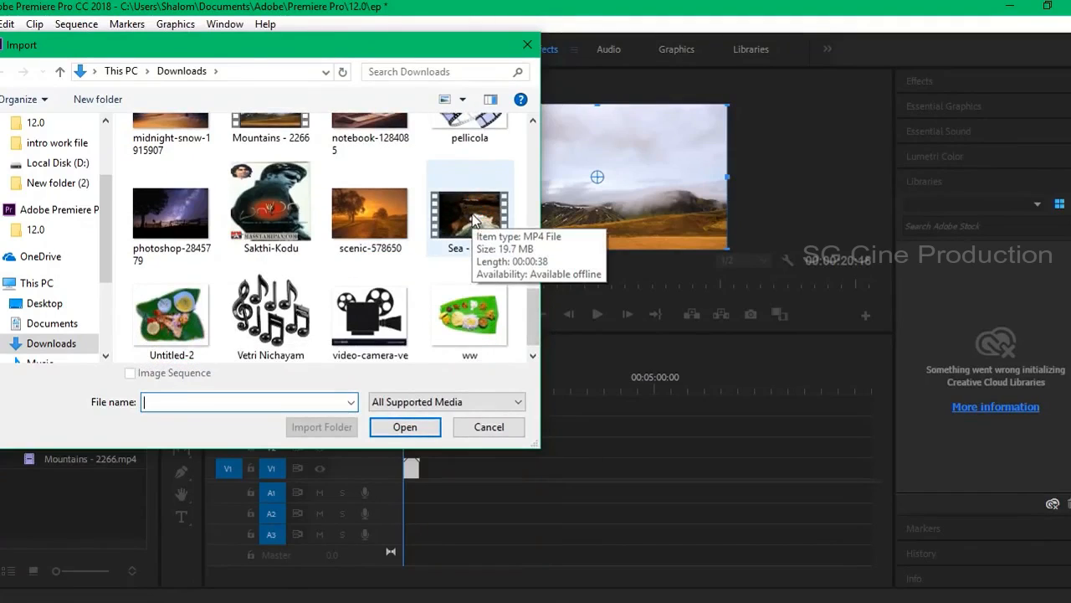
{"action": "left_click_drag", "start_coordinate": [536, 311], "coordinate": [534, 280]}
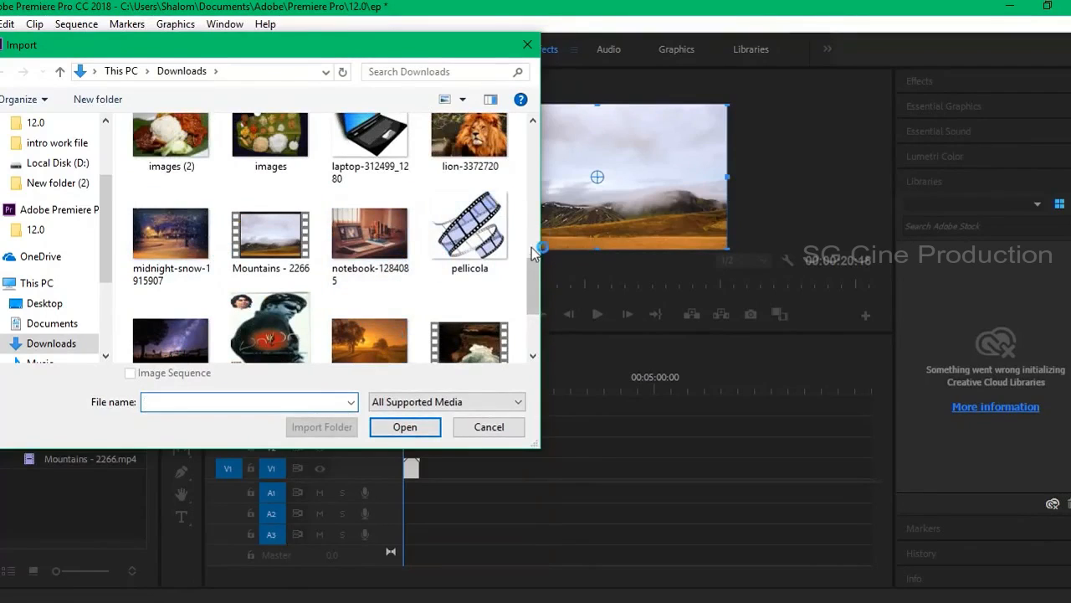
{"action": "left_click_drag", "start_coordinate": [535, 299], "coordinate": [535, 333]}
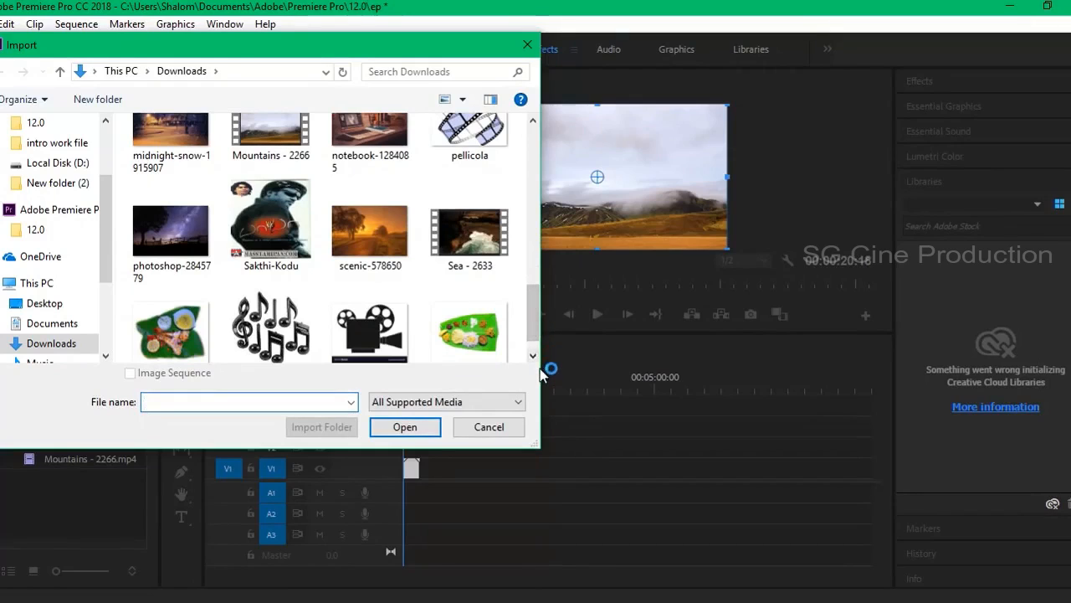
{"action": "left_click_drag", "start_coordinate": [536, 314], "coordinate": [534, 224]}
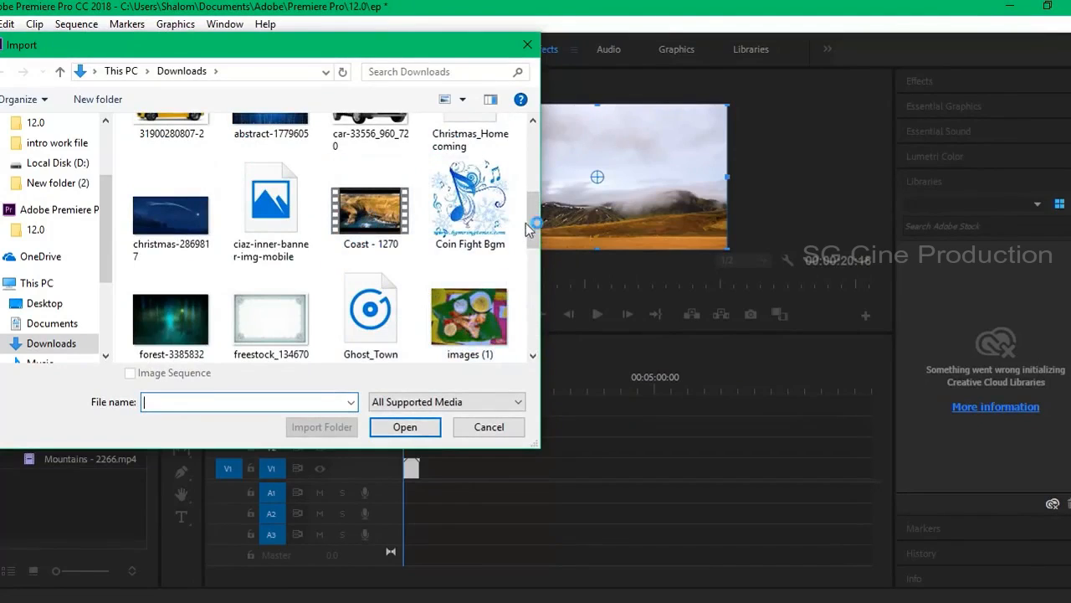
{"action": "scroll", "coordinate": [469, 230], "scroll_direction": "down", "scroll_amount": 1}
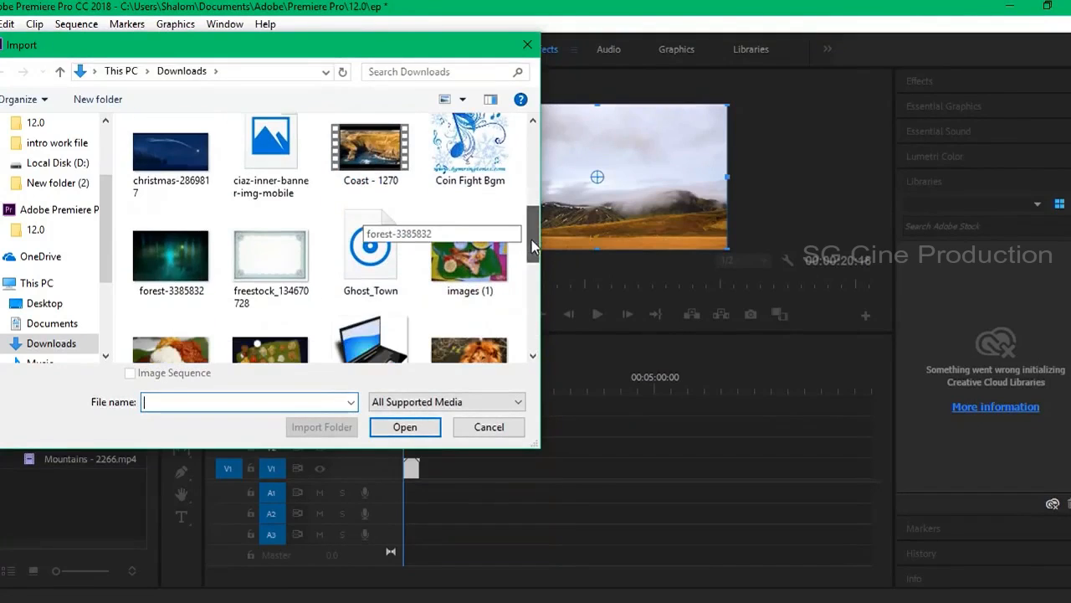
{"action": "double_click", "coordinate": [381, 154]}
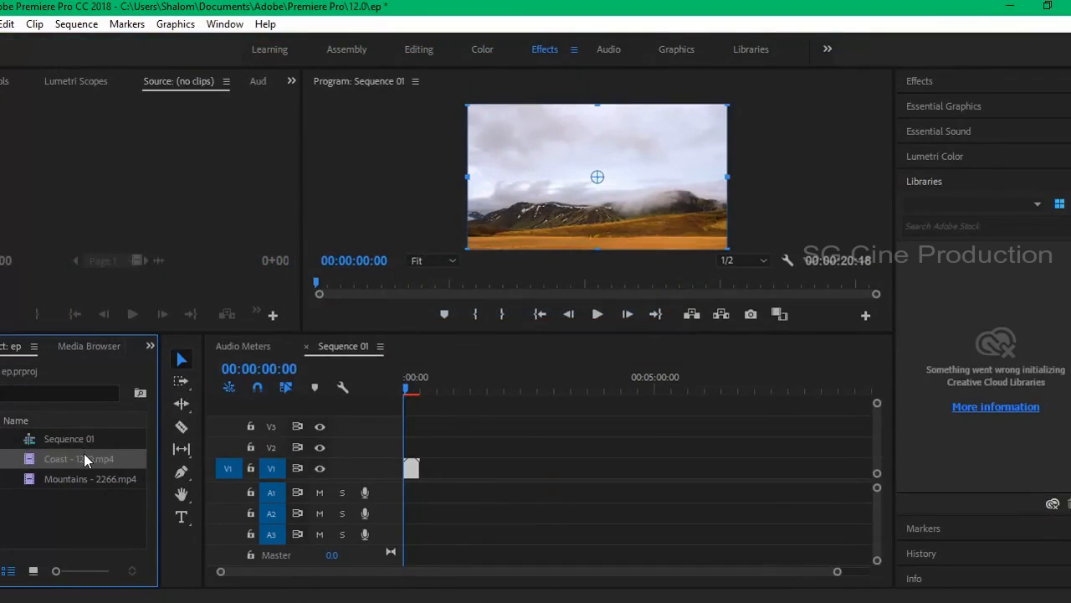
Place the Coast - 1270 clip on track V1 after the Mountains clip, leaving a gap, and scrub through it to preview.
{"action": "left_click_drag", "start_coordinate": [85, 453], "coordinate": [444, 467]}
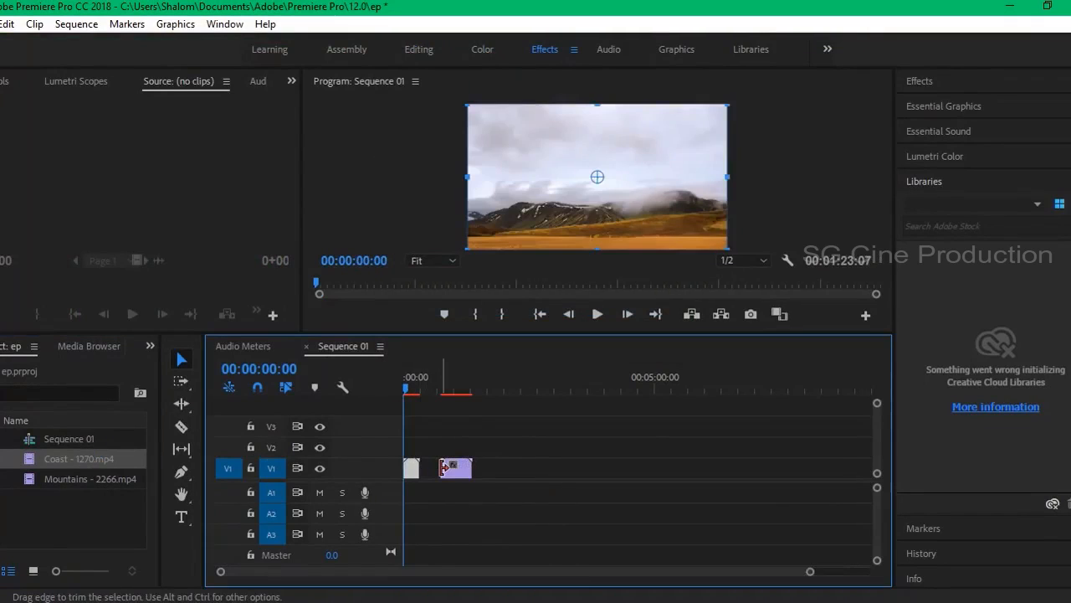
{"action": "left_click", "coordinate": [450, 391]}
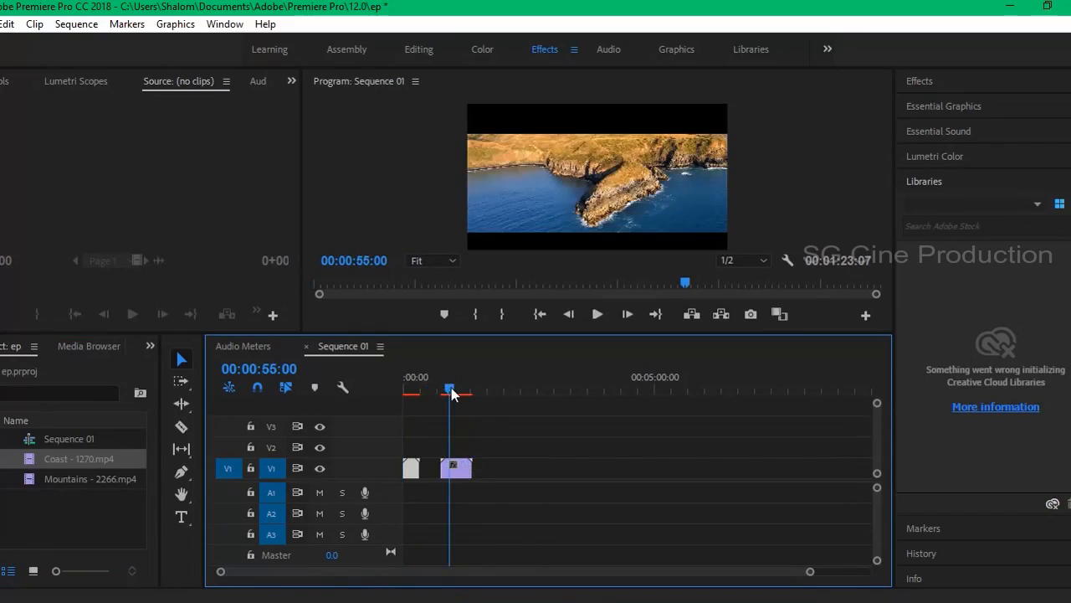
{"action": "left_click", "coordinate": [451, 391]}
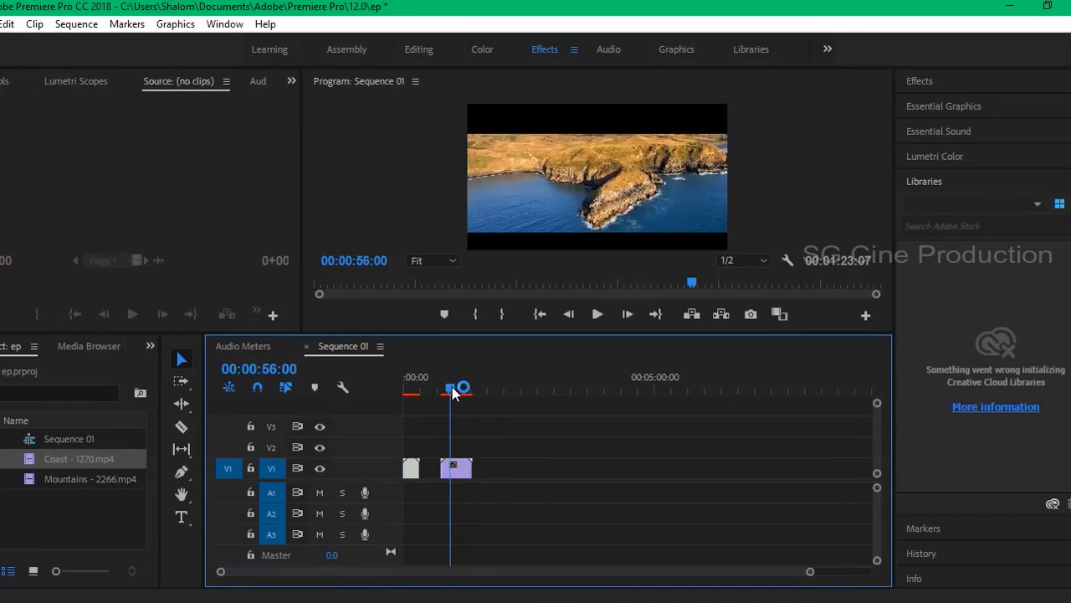
{"action": "left_click", "coordinate": [582, 189]}
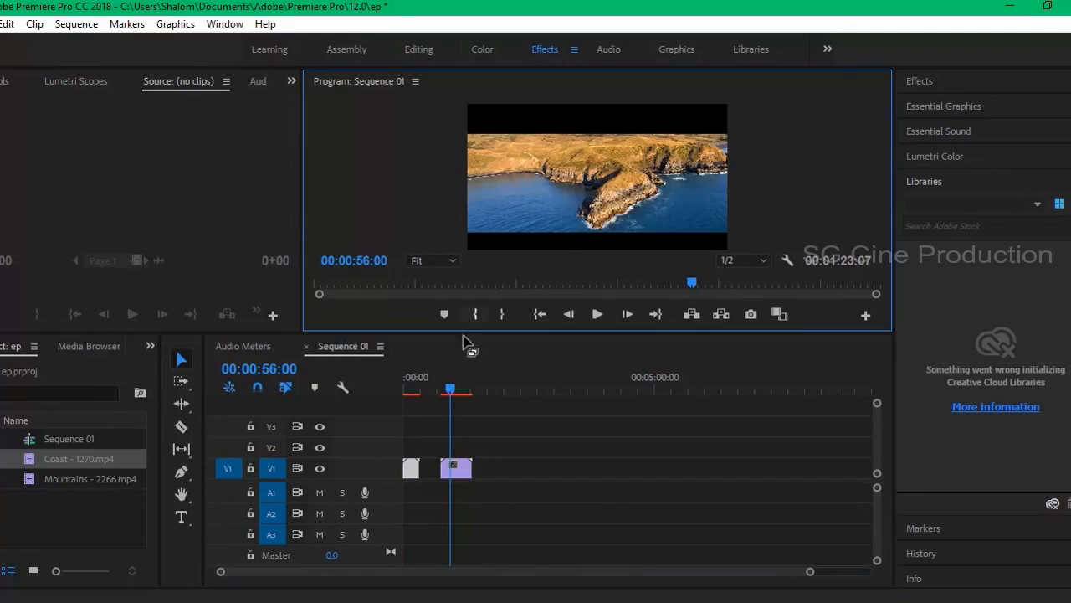
{"action": "left_click_drag", "start_coordinate": [450, 385], "coordinate": [471, 394]}
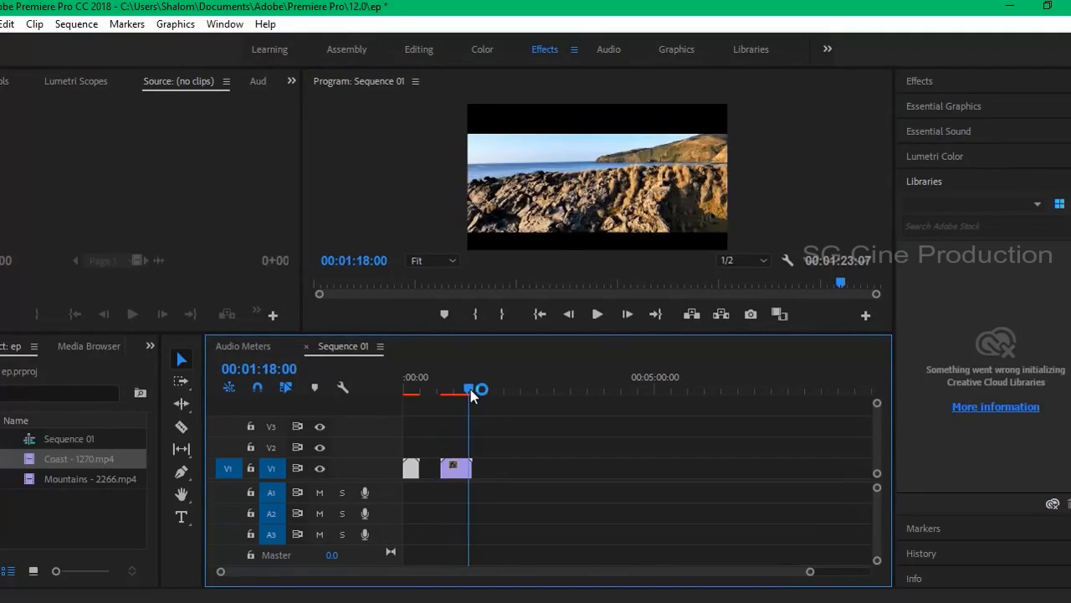
{"action": "left_click_drag", "start_coordinate": [471, 389], "coordinate": [462, 390]}
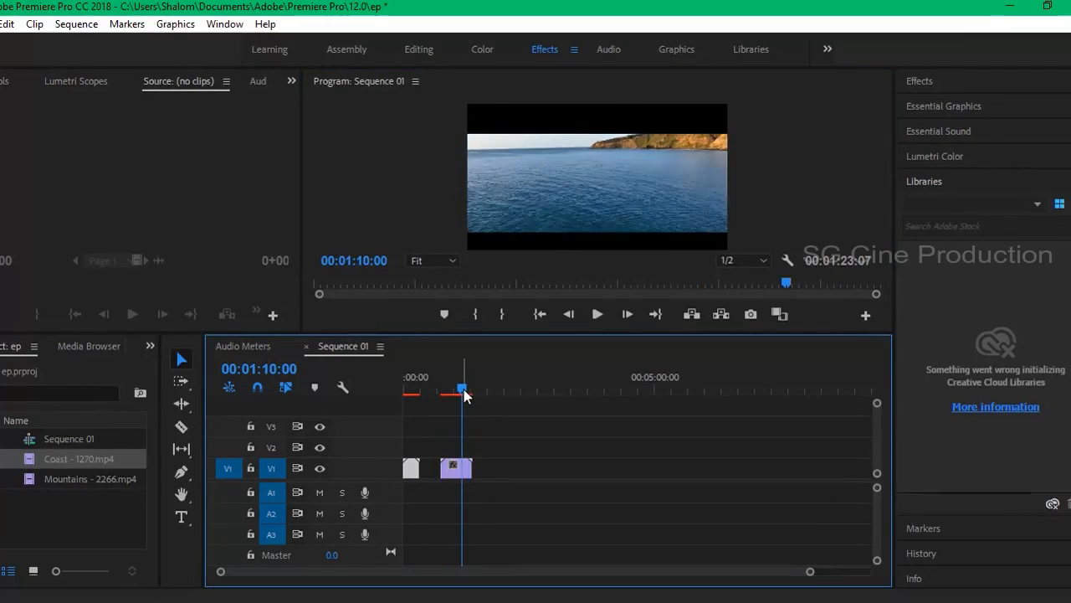
Close the gap on track V1 by moving the Coast - 1270 clip against the end of the Mountains clip.
{"action": "left_click", "coordinate": [409, 389]}
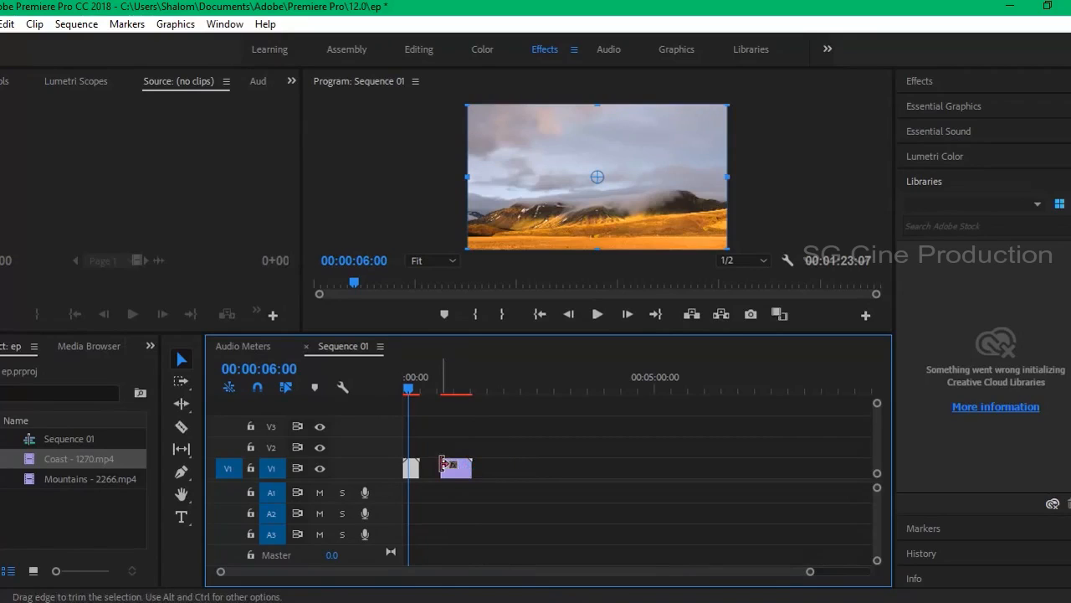
{"action": "left_click", "coordinate": [464, 469]}
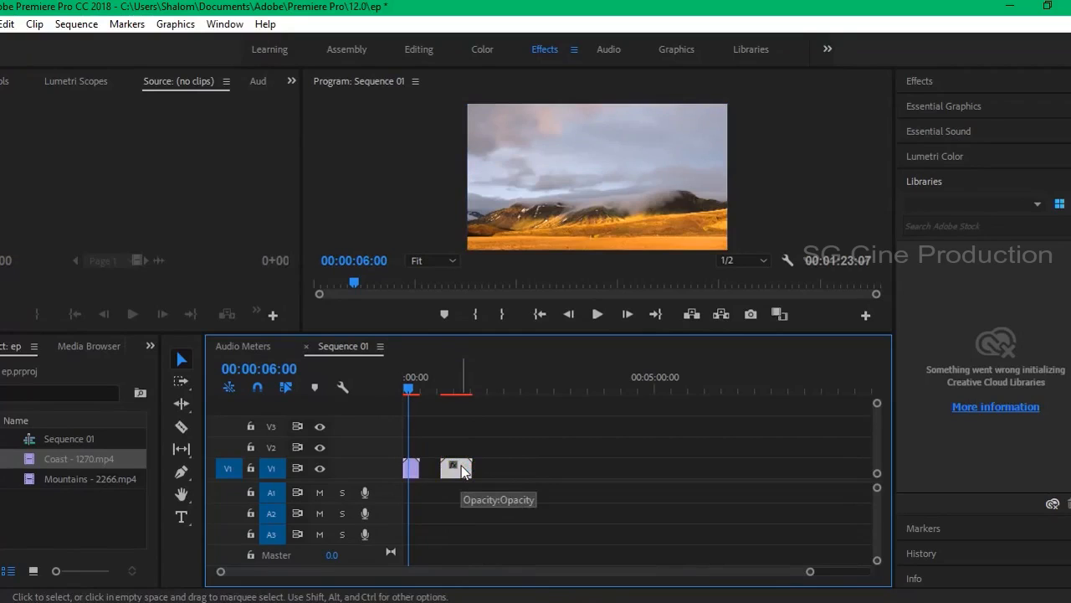
{"action": "left_click_drag", "start_coordinate": [464, 469], "coordinate": [445, 468]}
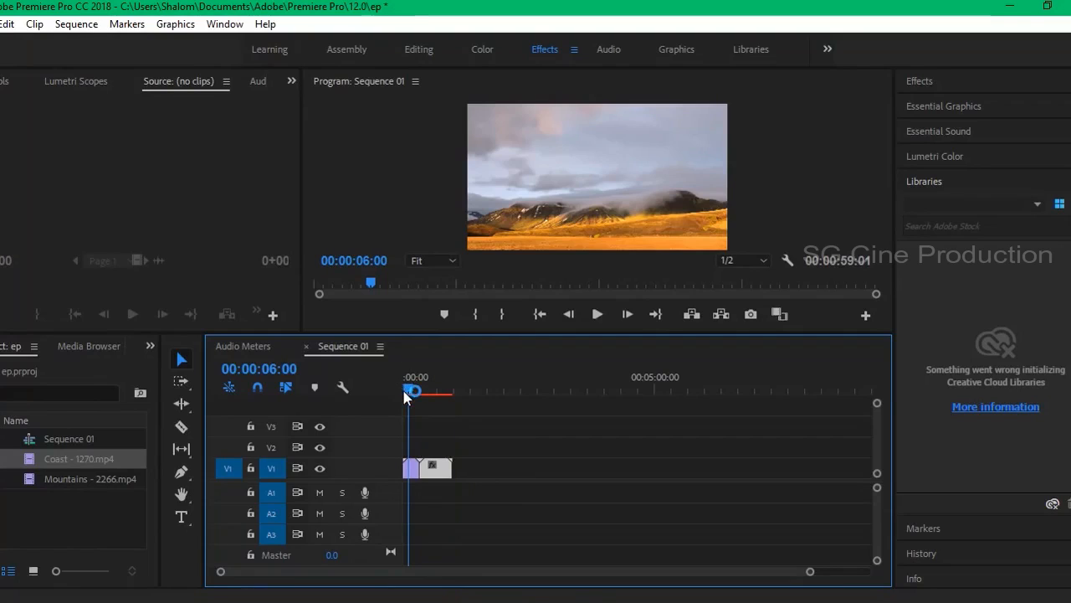
Play the sequence from the beginning across both clips and return the playhead to 00:00:00:00.
{"action": "left_click_drag", "start_coordinate": [408, 393], "coordinate": [376, 394]}
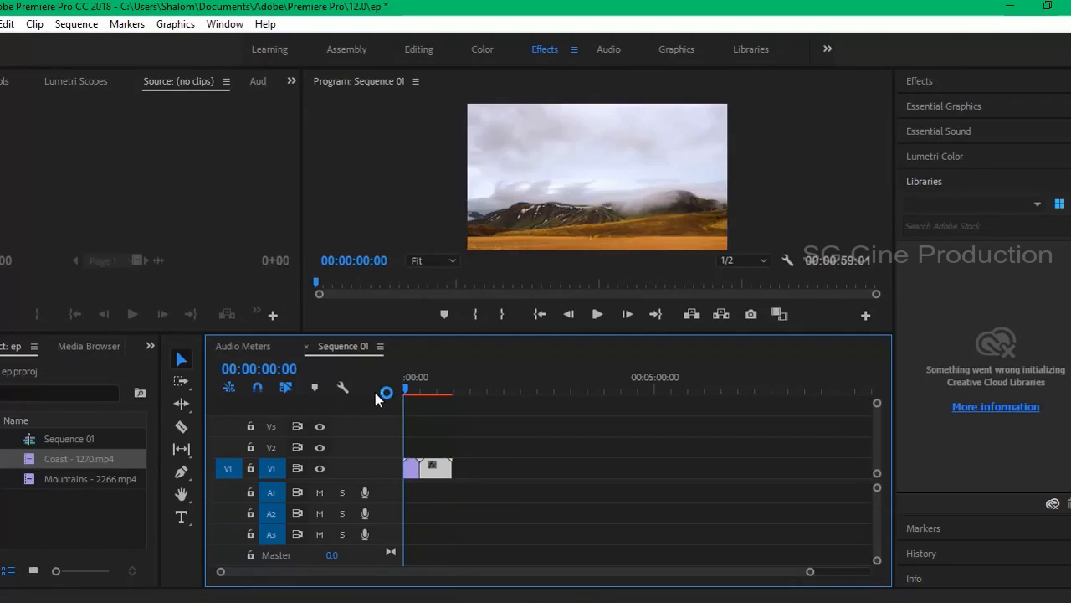
{"action": "key", "text": "space"}
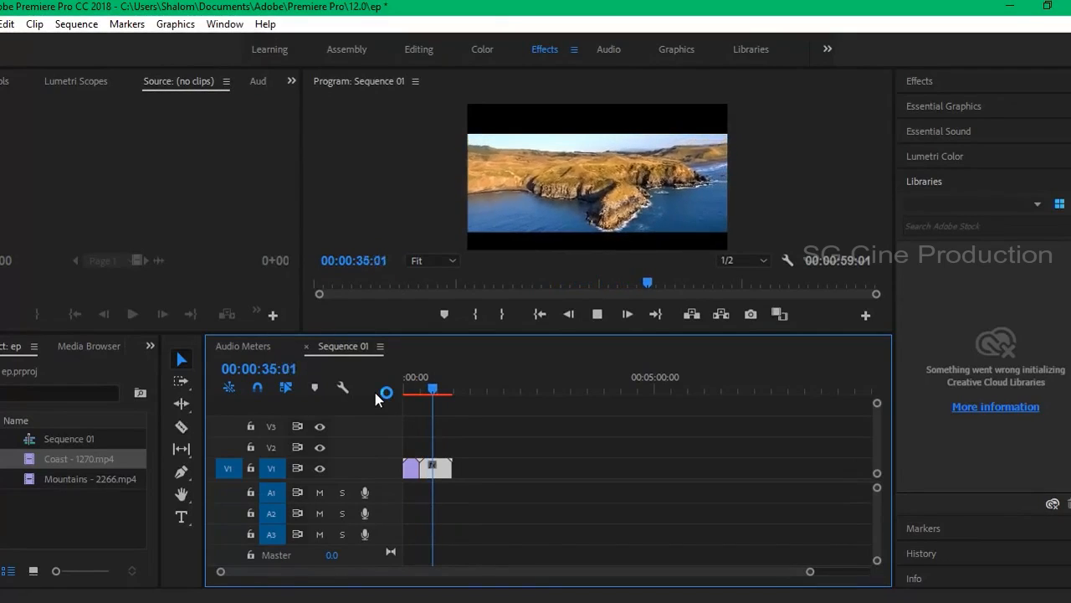
{"action": "left_click", "coordinate": [426, 391]}
{"action": "left_click_drag", "start_coordinate": [427, 391], "coordinate": [389, 357]}
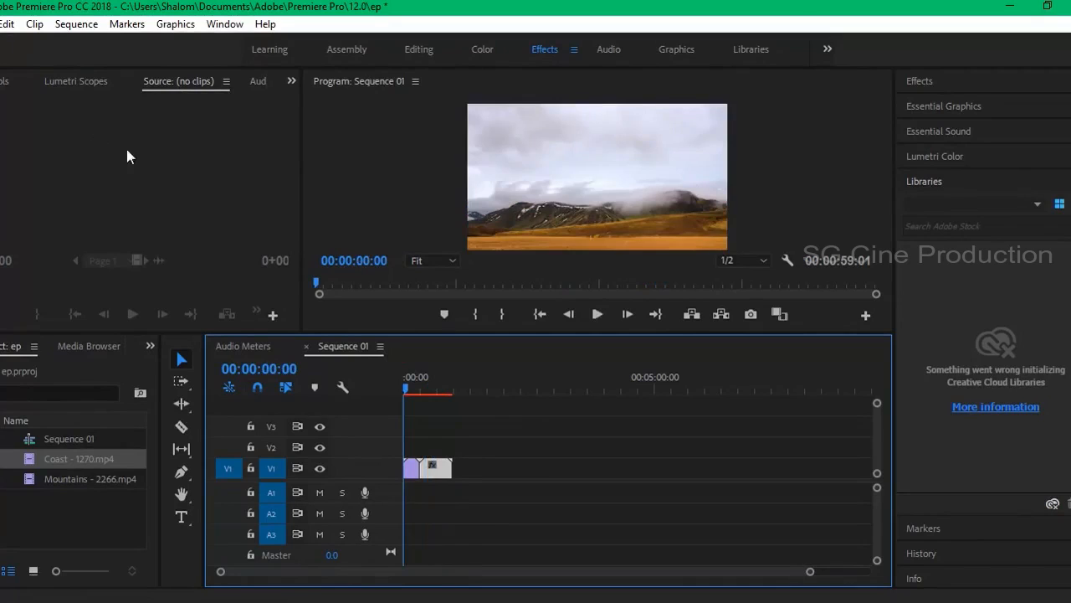
Add a two-line text graphic reading "welcome to" and "SG media world" at 00:01:12:00, past the end of the clips.
{"action": "left_click", "coordinate": [183, 516]}
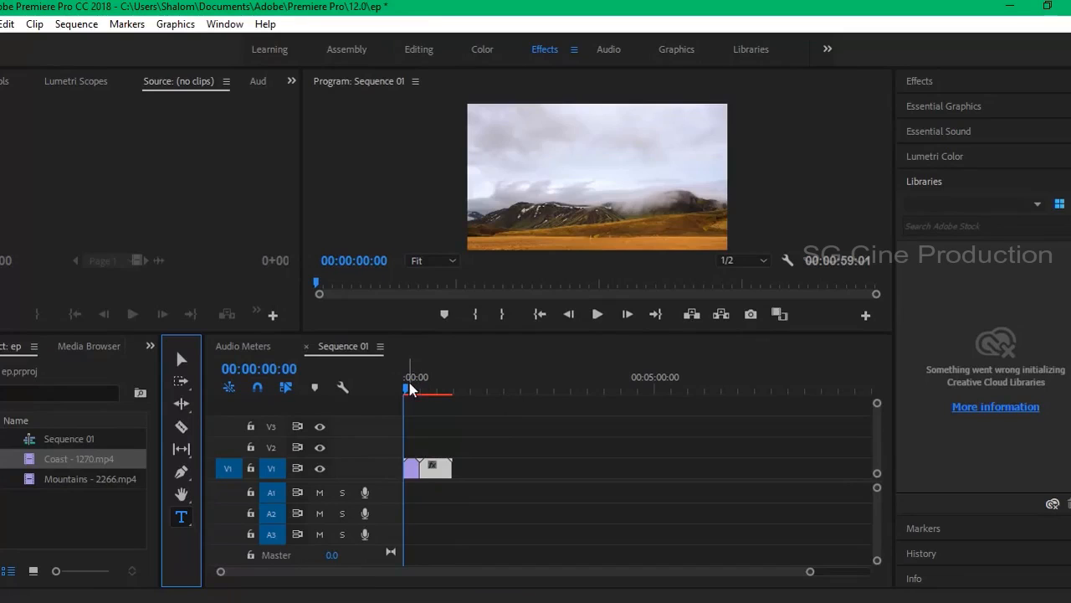
{"action": "left_click_drag", "start_coordinate": [410, 388], "coordinate": [464, 390]}
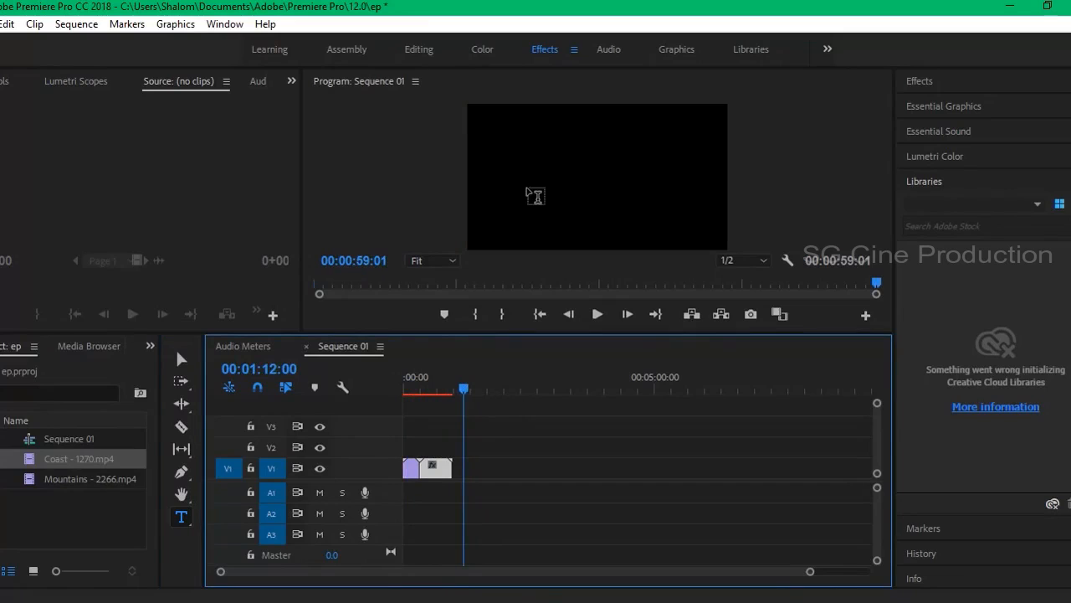
{"action": "left_click", "coordinate": [528, 191]}
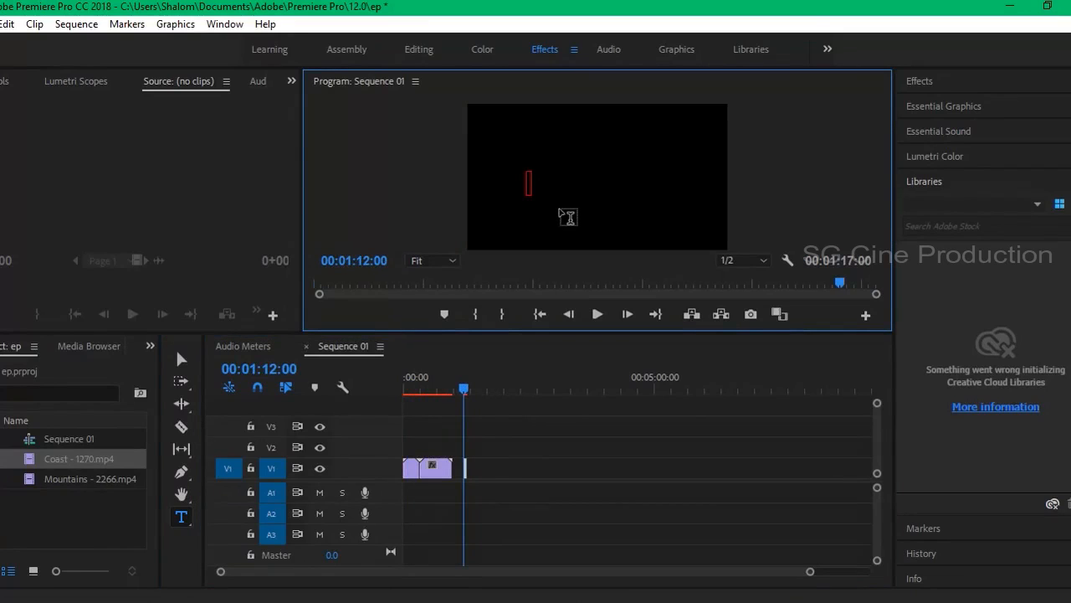
{"action": "type", "text": "welcome"}
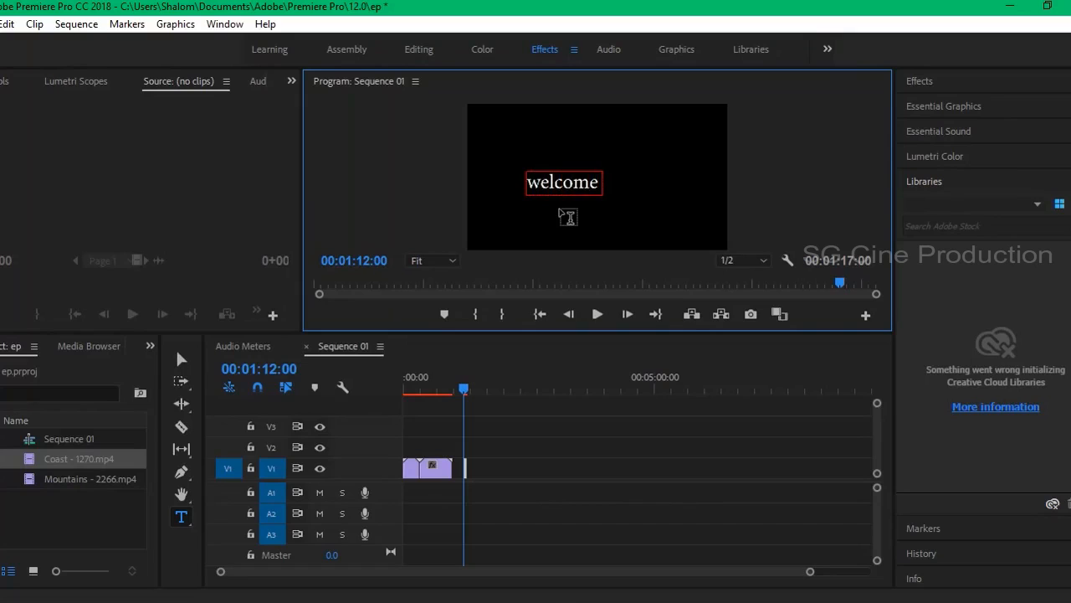
{"action": "type", "text": " to"}
{"action": "key", "text": "Return"}
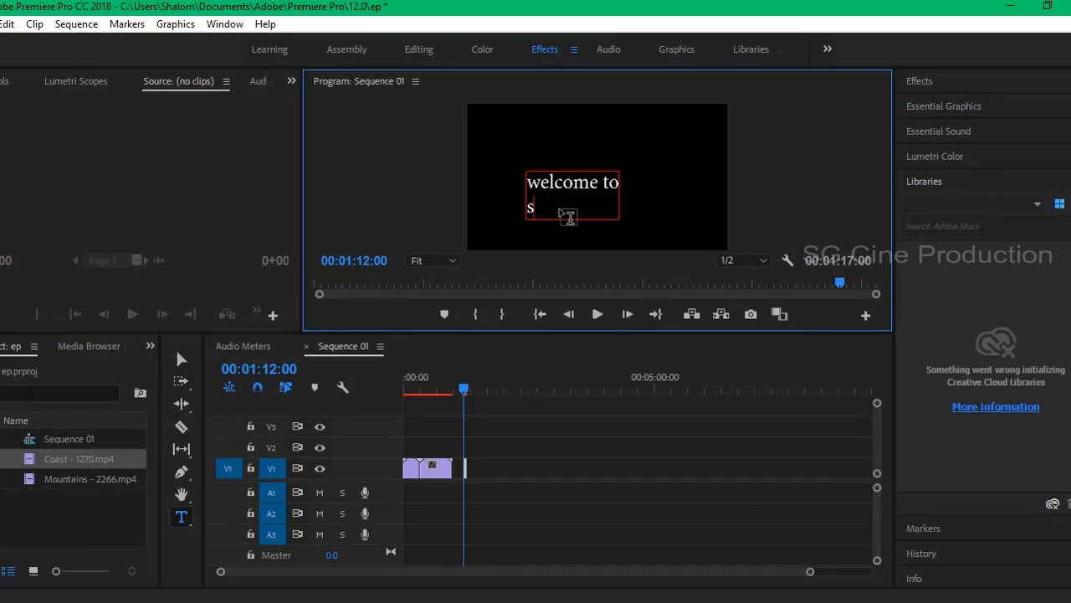
{"action": "type", "text": "sg"}
{"action": "type", "text": "SG"}
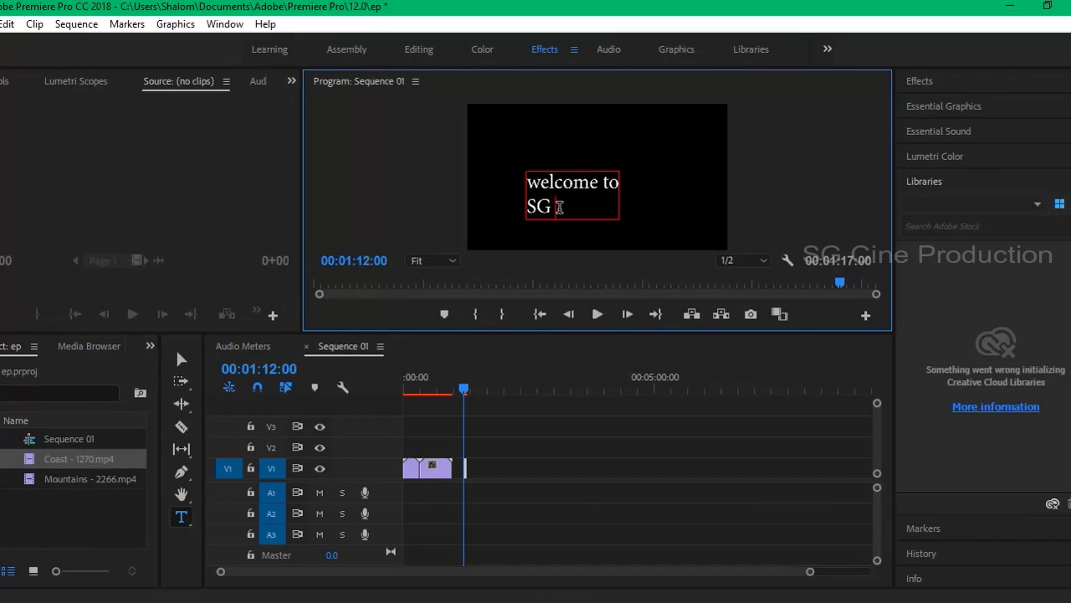
{"action": "type", "text": " media wo"}
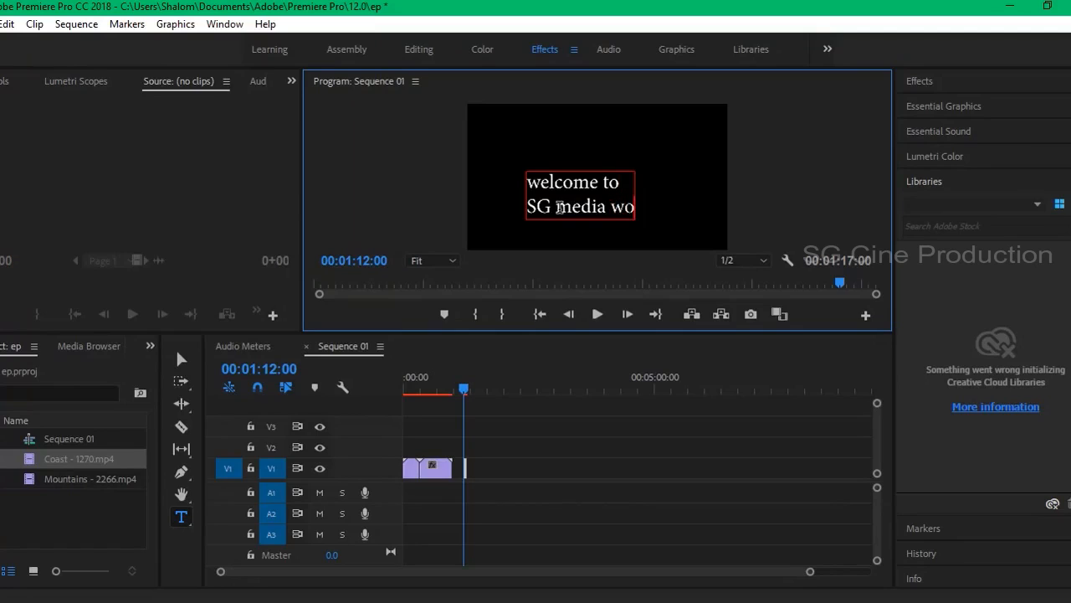
{"action": "type", "text": "rld"}
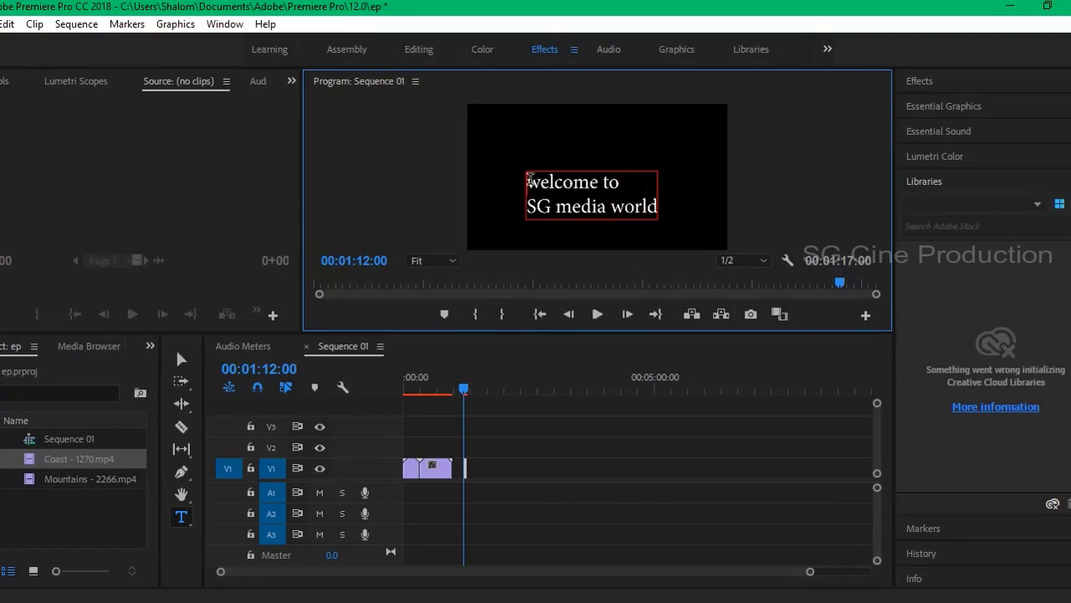
Indent the text's first line with spaces to centre it over the second, and move the text block to the middle of the frame.
{"action": "left_click", "coordinate": [528, 180]}
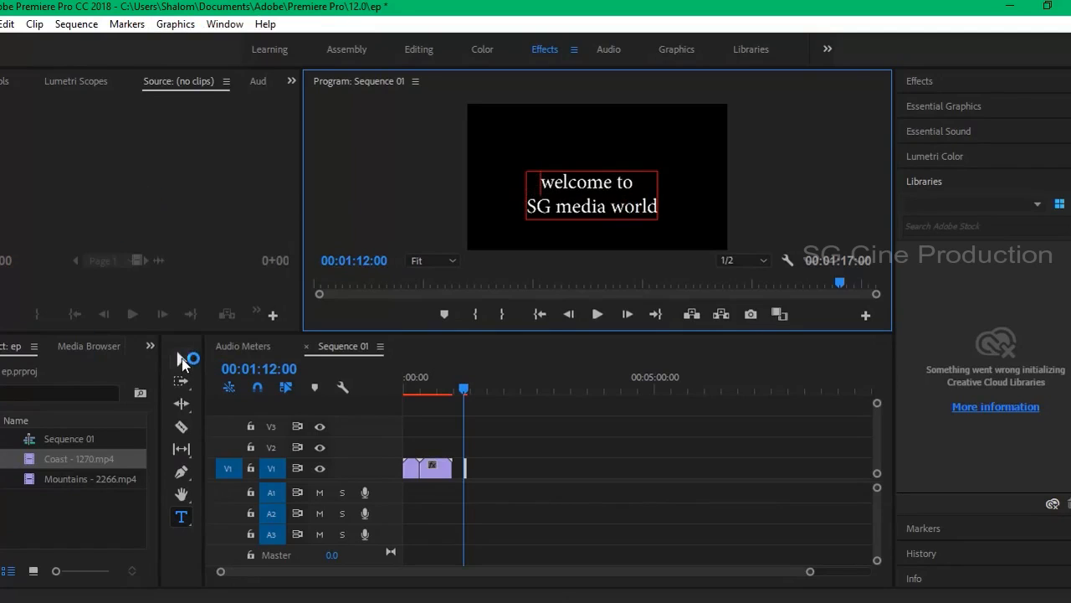
{"action": "left_click", "coordinate": [181, 358]}
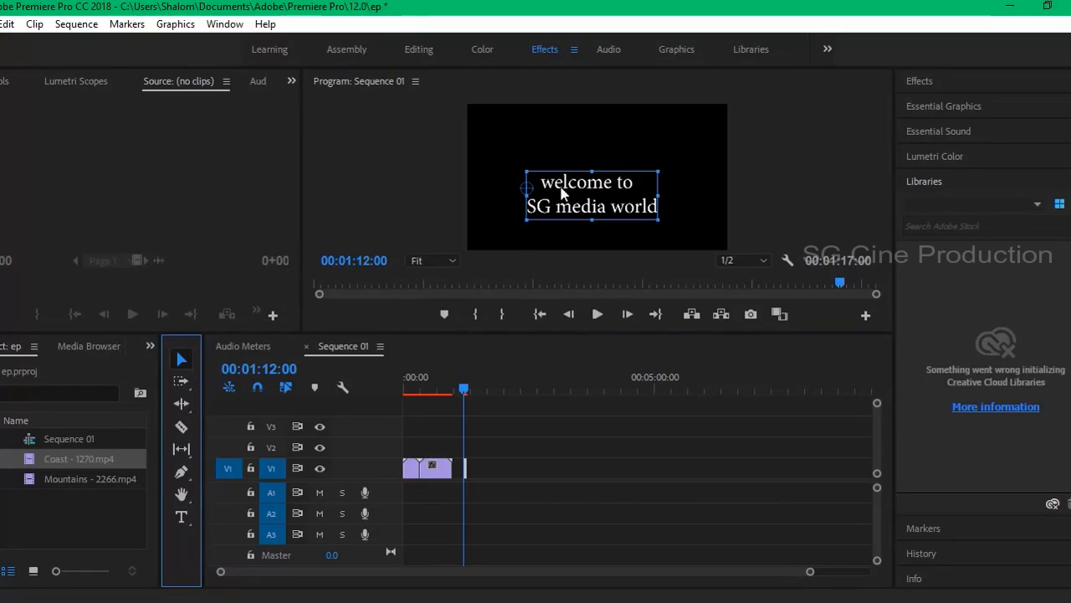
{"action": "left_click_drag", "start_coordinate": [566, 186], "coordinate": [579, 158]}
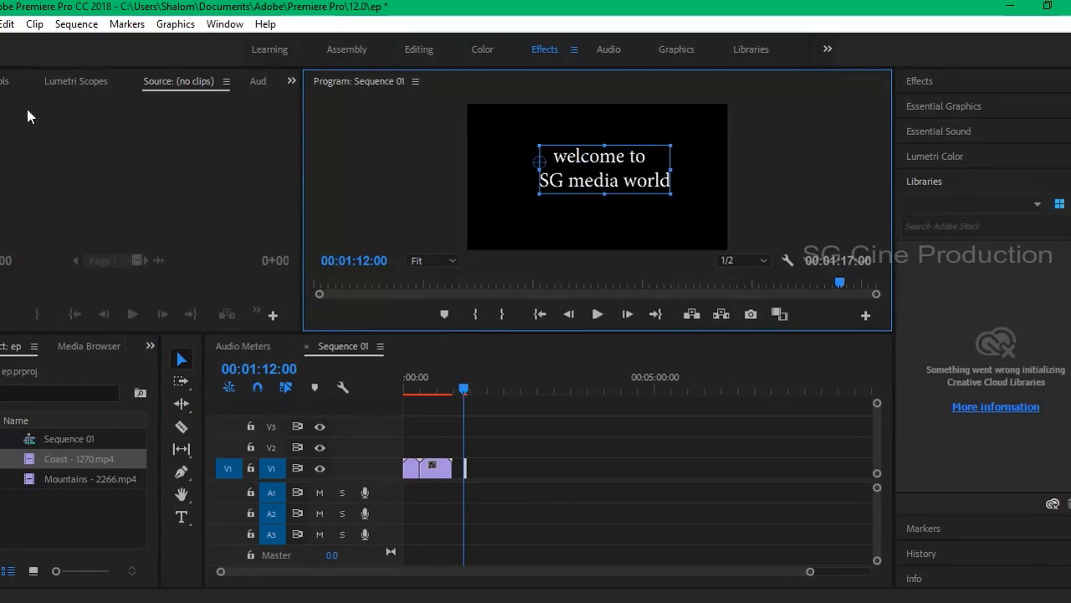
Set the text's fill to dark blue 052684 and enable a white stroke with a width of 6.0.
{"action": "left_click", "coordinate": [1, 81]}
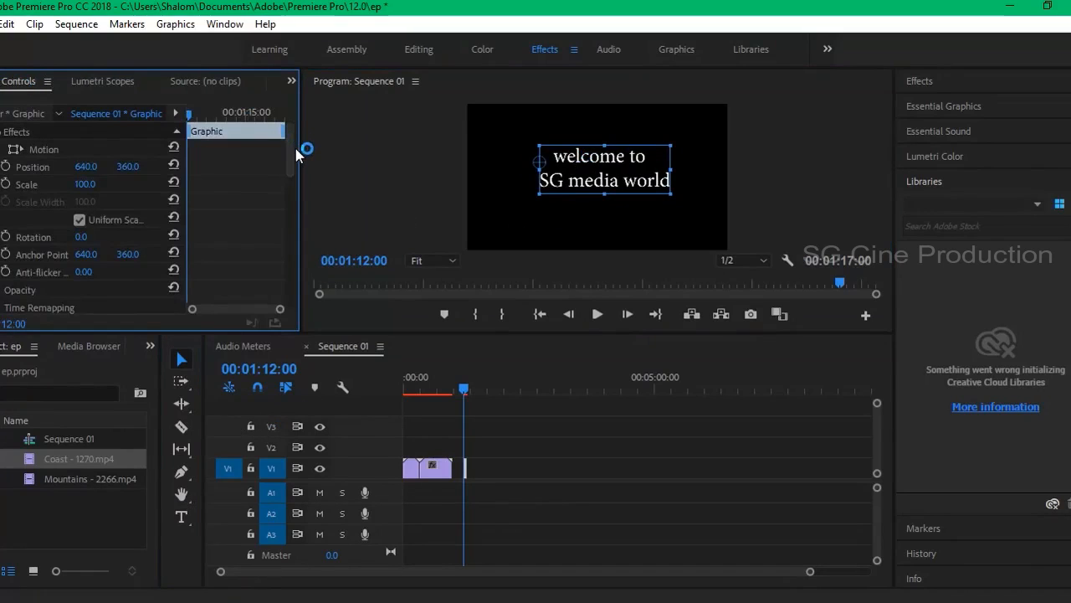
{"action": "left_click_drag", "start_coordinate": [292, 150], "coordinate": [292, 238]}
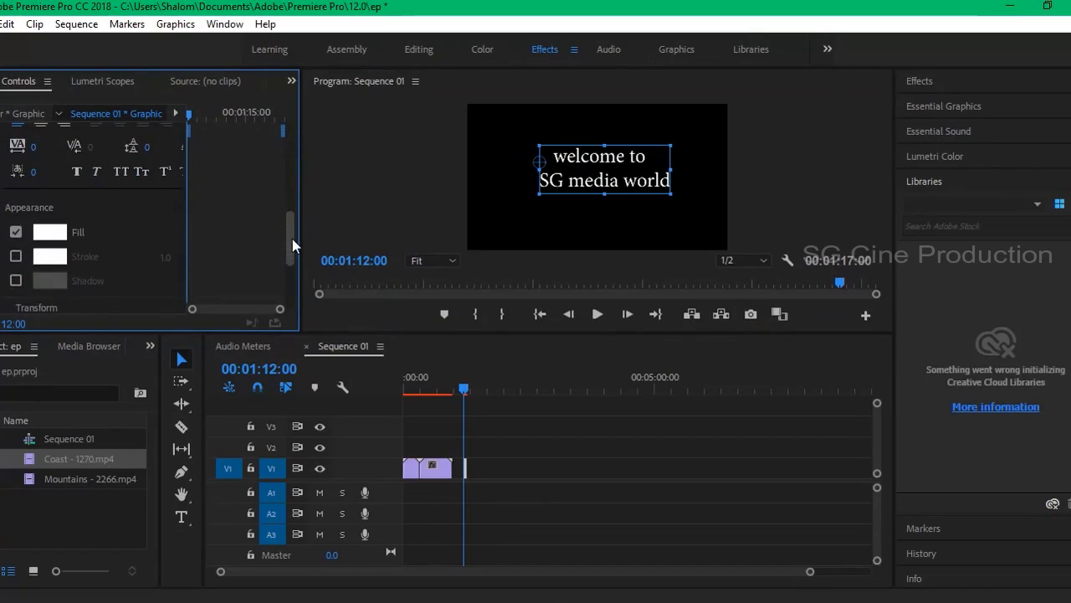
{"action": "left_click", "coordinate": [52, 237]}
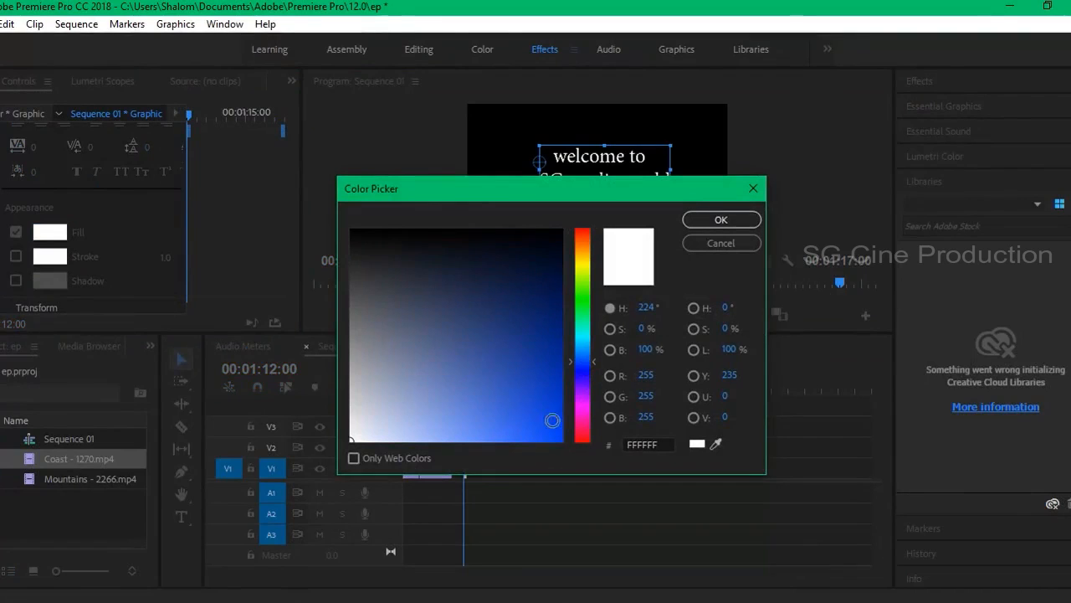
{"action": "left_click", "coordinate": [554, 338]}
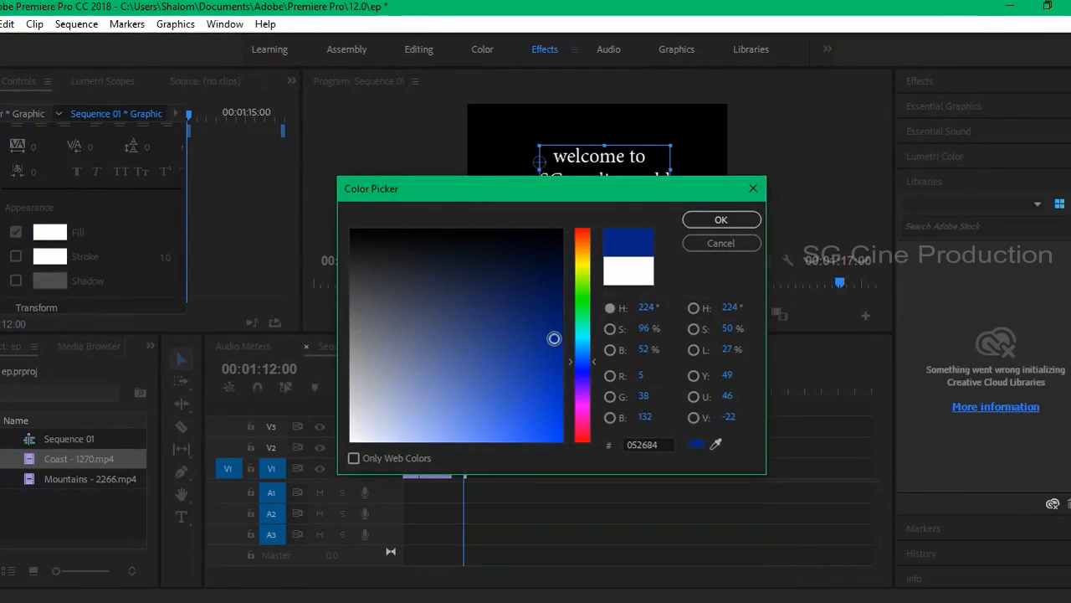
{"action": "left_click", "coordinate": [742, 221]}
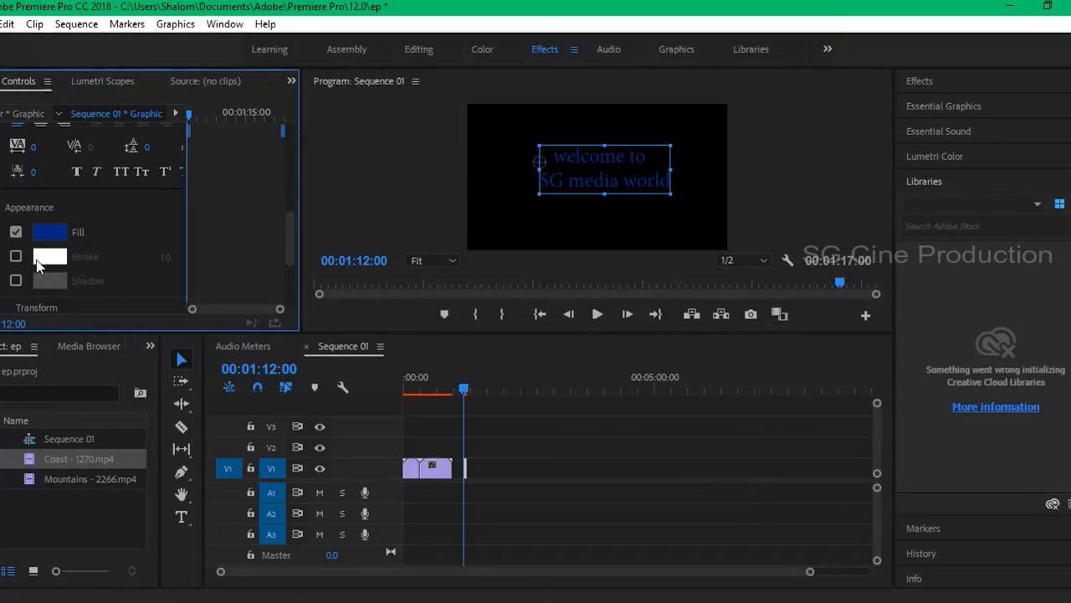
{"action": "left_click", "coordinate": [15, 256]}
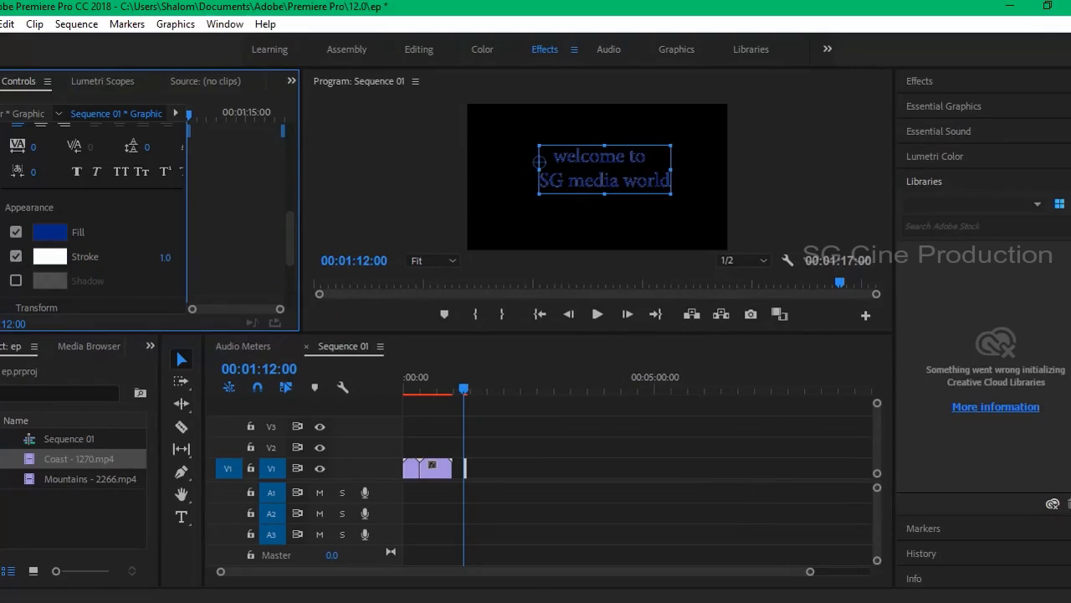
{"action": "left_click_drag", "start_coordinate": [164, 257], "coordinate": [170, 257]}
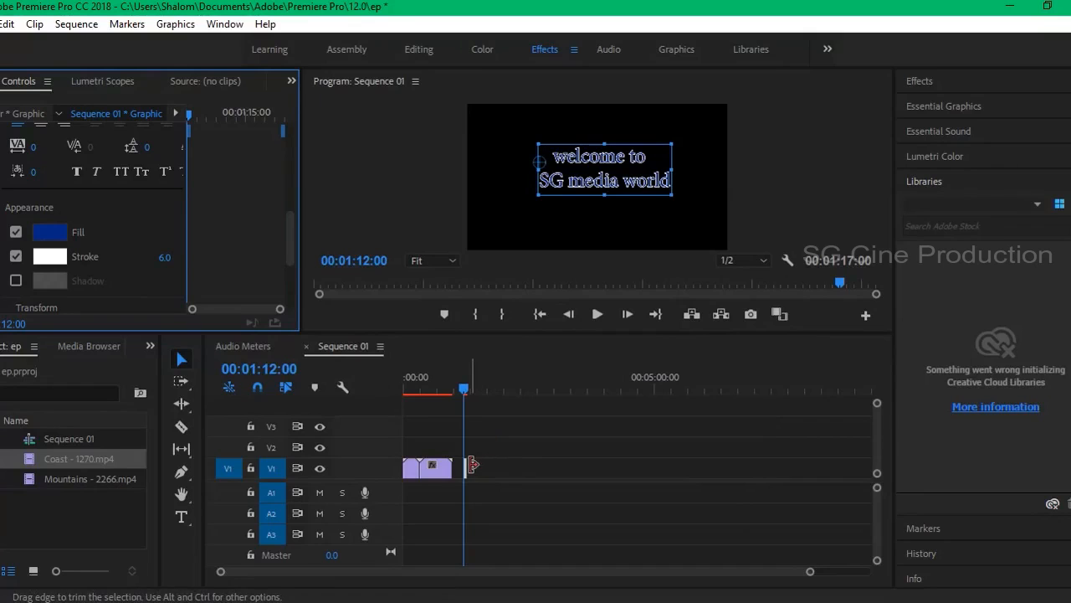
Lengthen the text clip on track V1 to end at about 00:01:49:00 and preview it at 00:01:18:00 and 00:01:30:00.
{"action": "left_click_drag", "start_coordinate": [471, 466], "coordinate": [494, 466]}
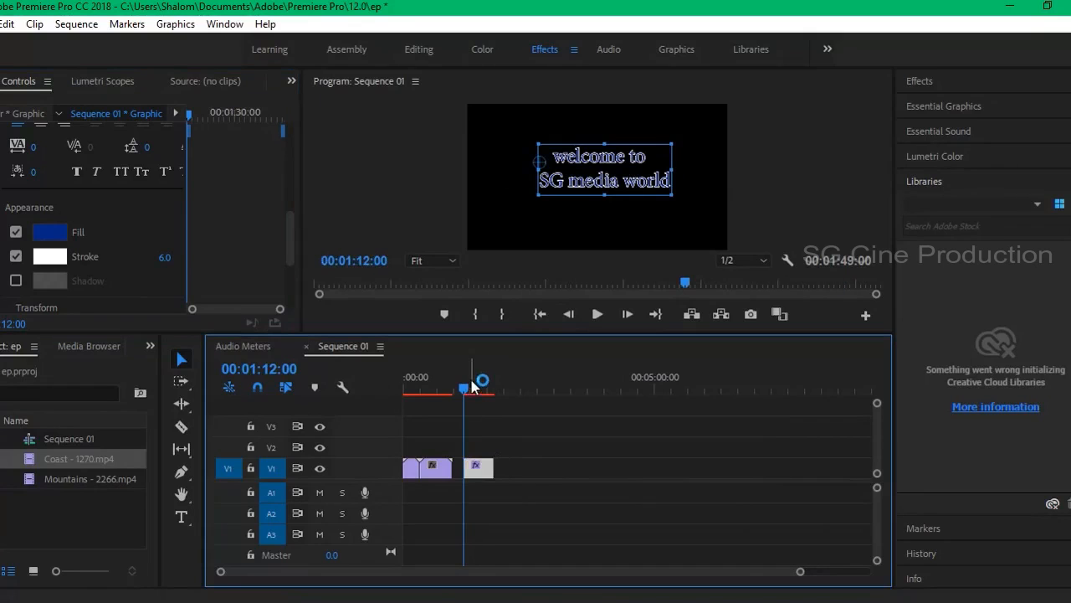
{"action": "left_click", "coordinate": [474, 386]}
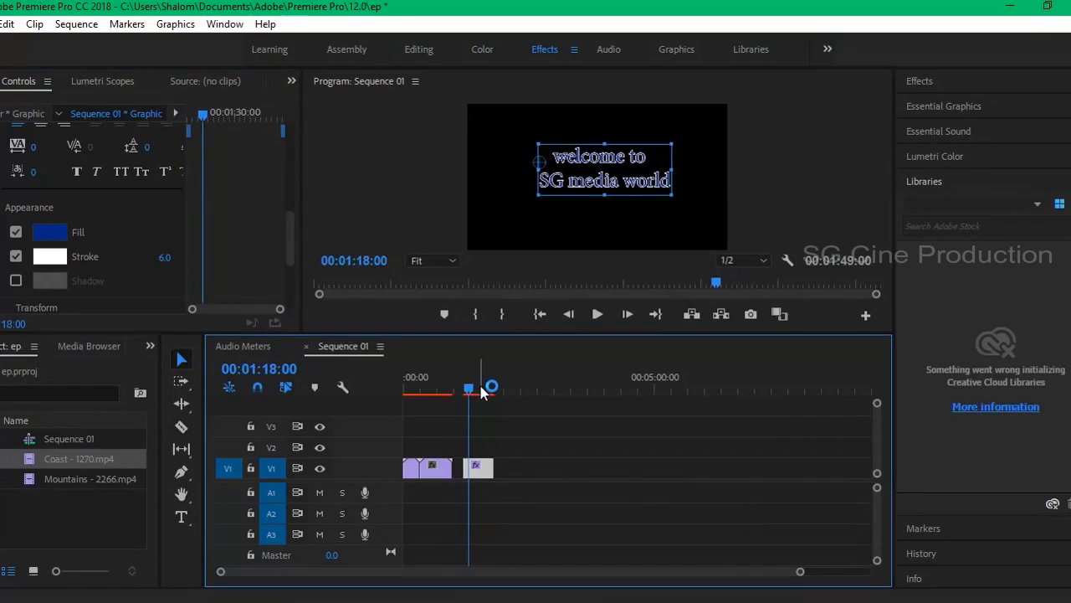
{"action": "left_click", "coordinate": [480, 390]}
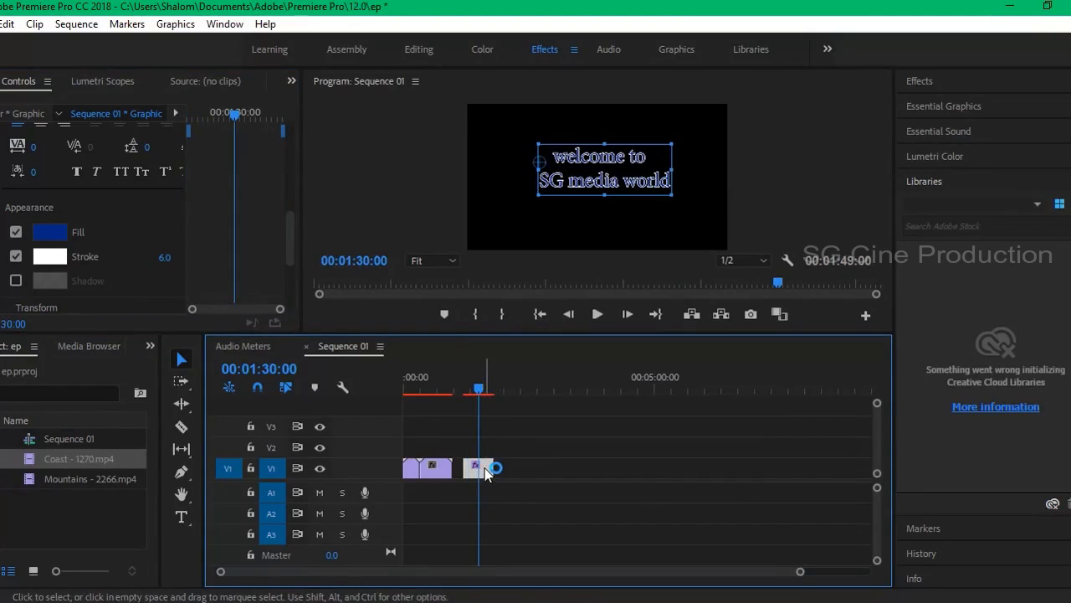
Move the text clip to track V2 above the Coast - 1270 clip and play the sequence from 00:00:12:00 to check the overlay.
{"action": "left_click_drag", "start_coordinate": [485, 471], "coordinate": [440, 454]}
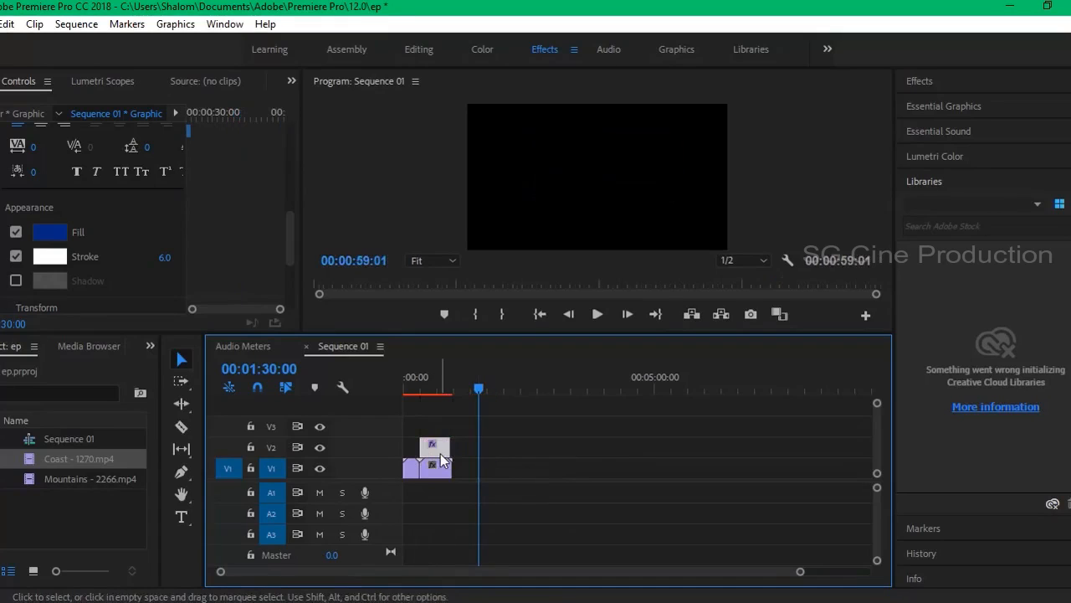
{"action": "left_click", "coordinate": [416, 390]}
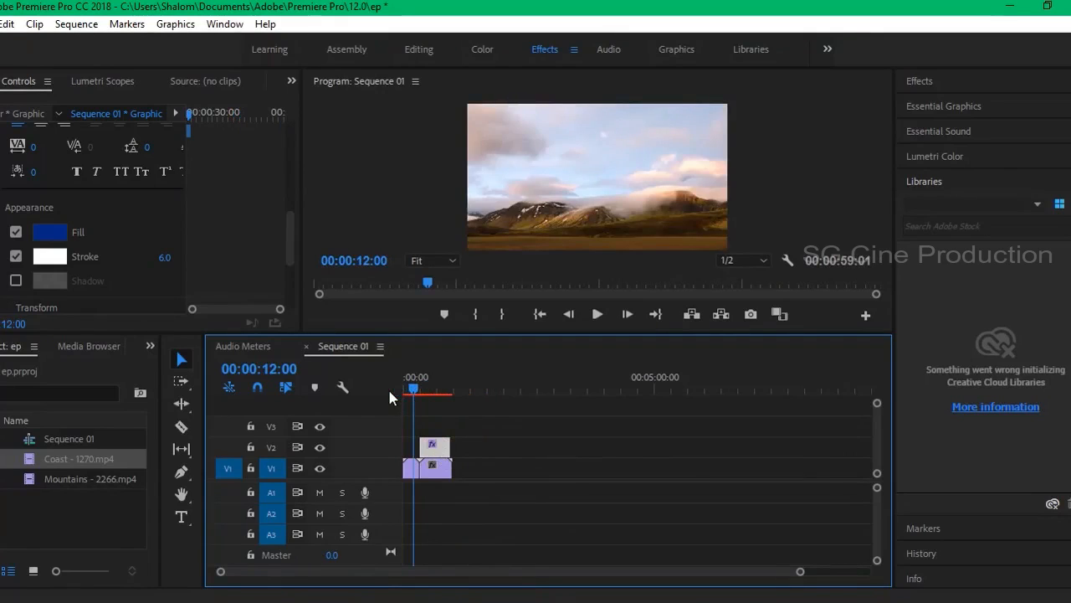
{"action": "key", "text": "space"}
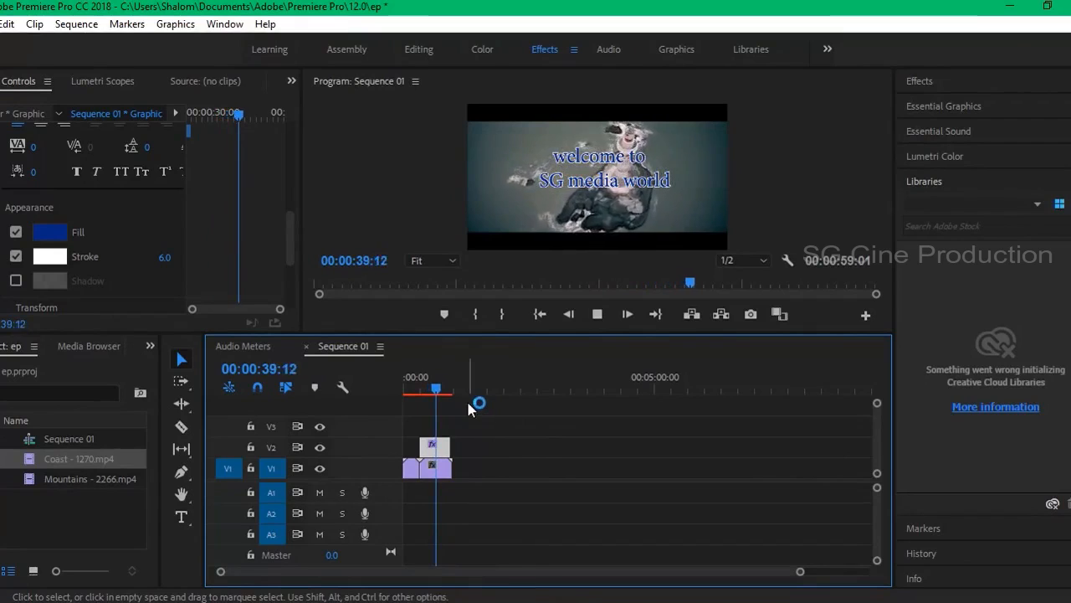
{"action": "left_click", "coordinate": [438, 390]}
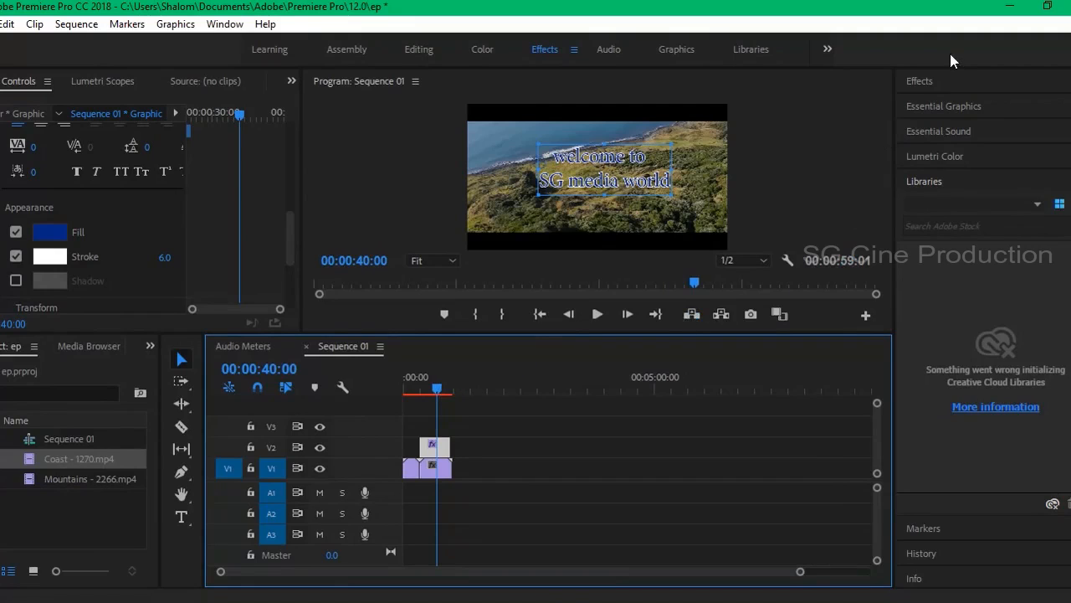
Apply the Change Color effect from the Color Correction video effects to the Coast - 1270 clip on track V1.
{"action": "left_click", "coordinate": [917, 82]}
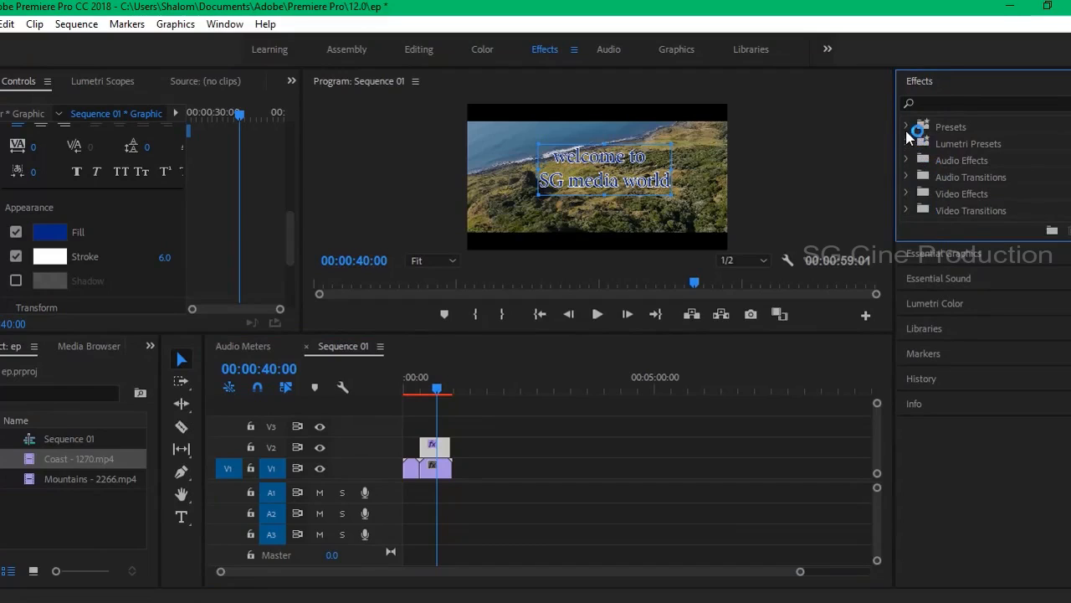
{"action": "left_click", "coordinate": [905, 194]}
{"action": "left_click", "coordinate": [904, 191]}
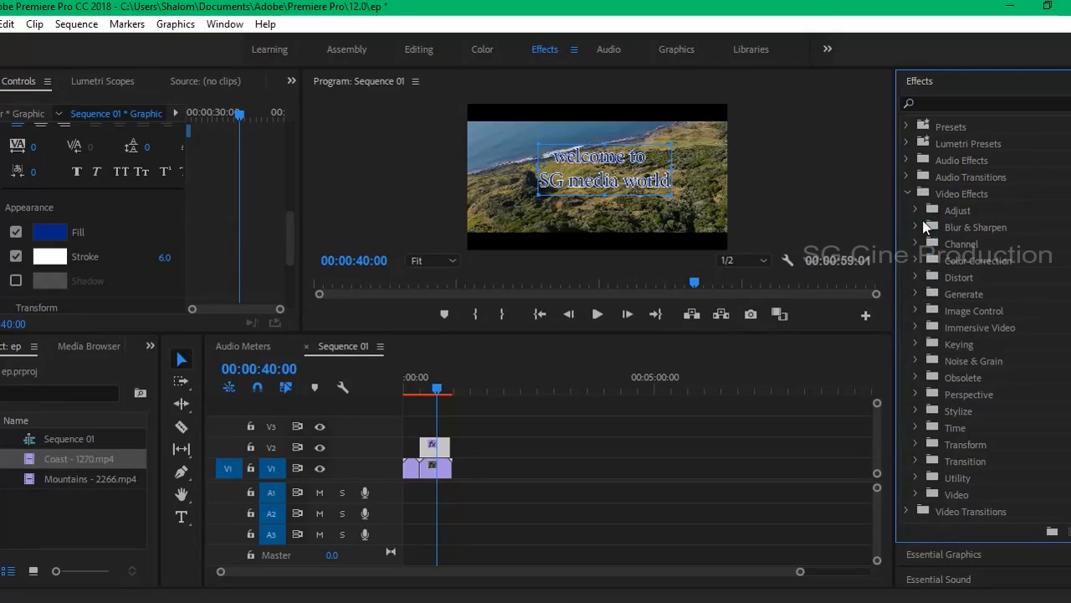
{"action": "left_click", "coordinate": [917, 211]}
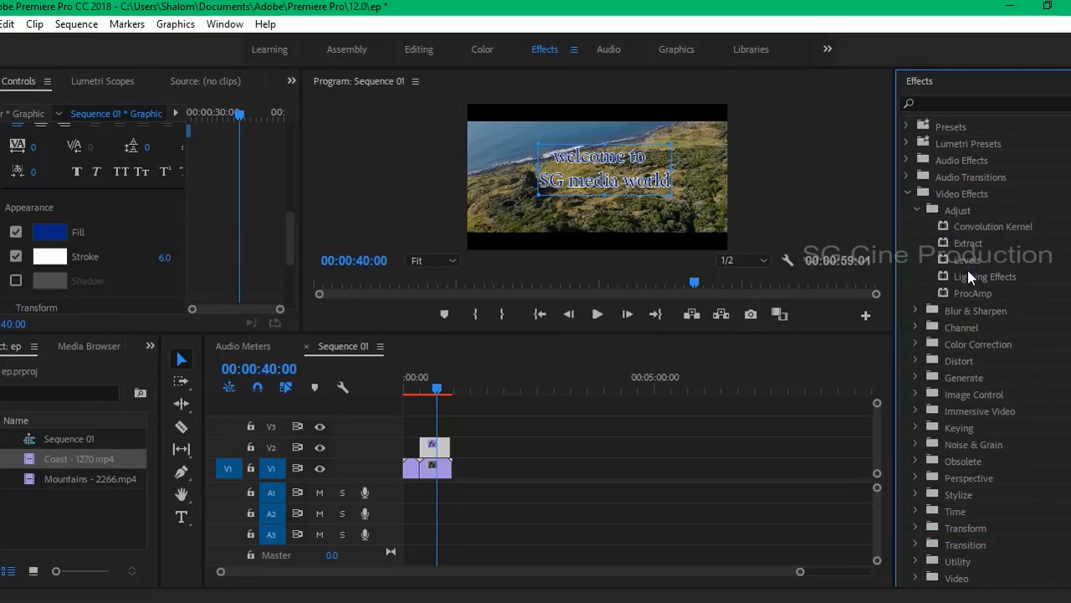
{"action": "left_click", "coordinate": [914, 210]}
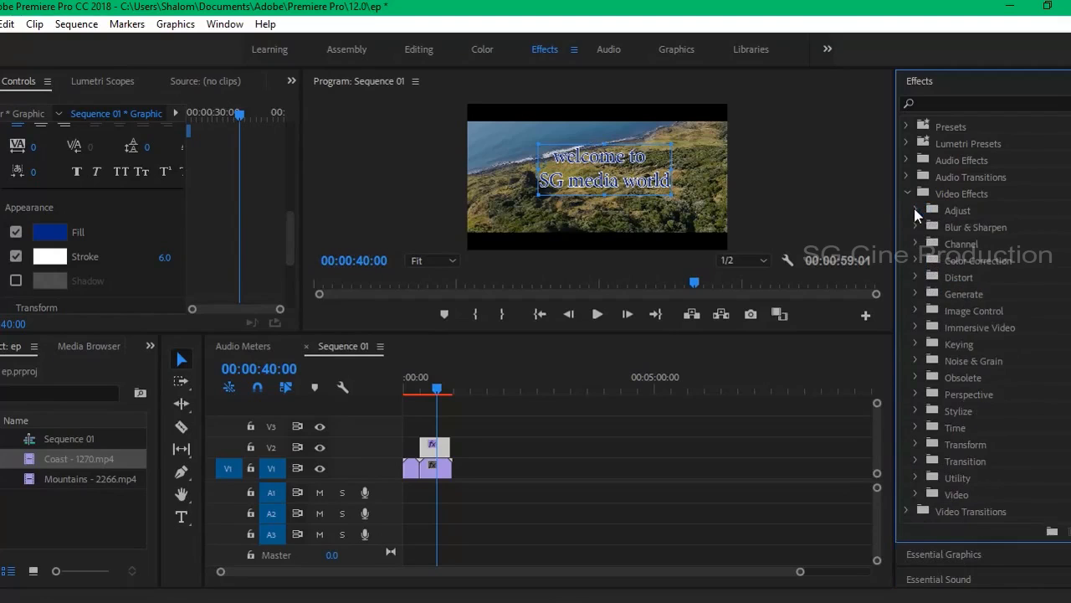
{"action": "left_click", "coordinate": [916, 261]}
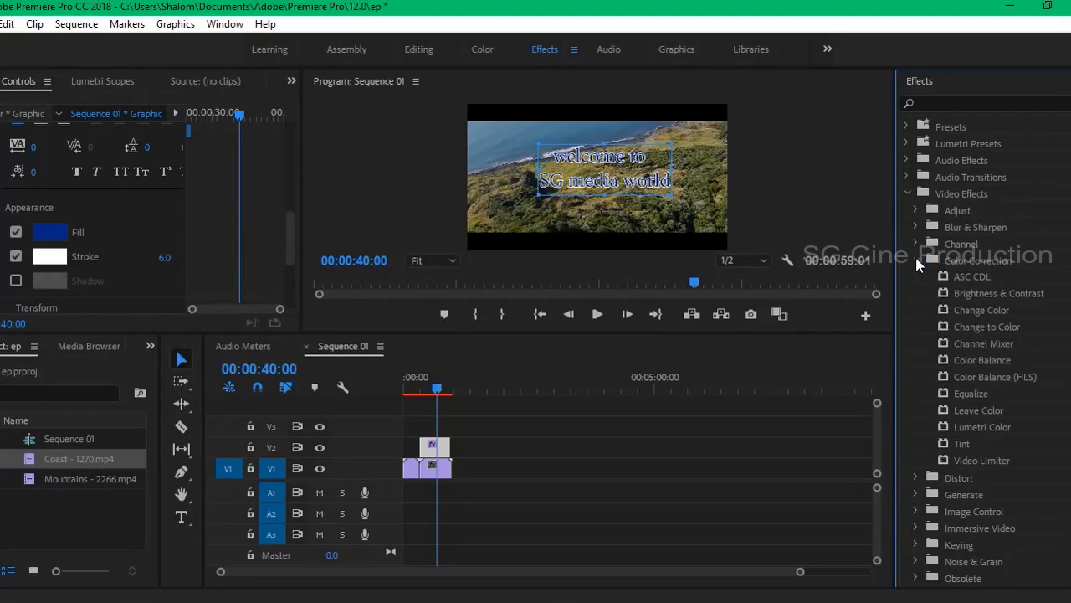
{"action": "left_click", "coordinate": [988, 311]}
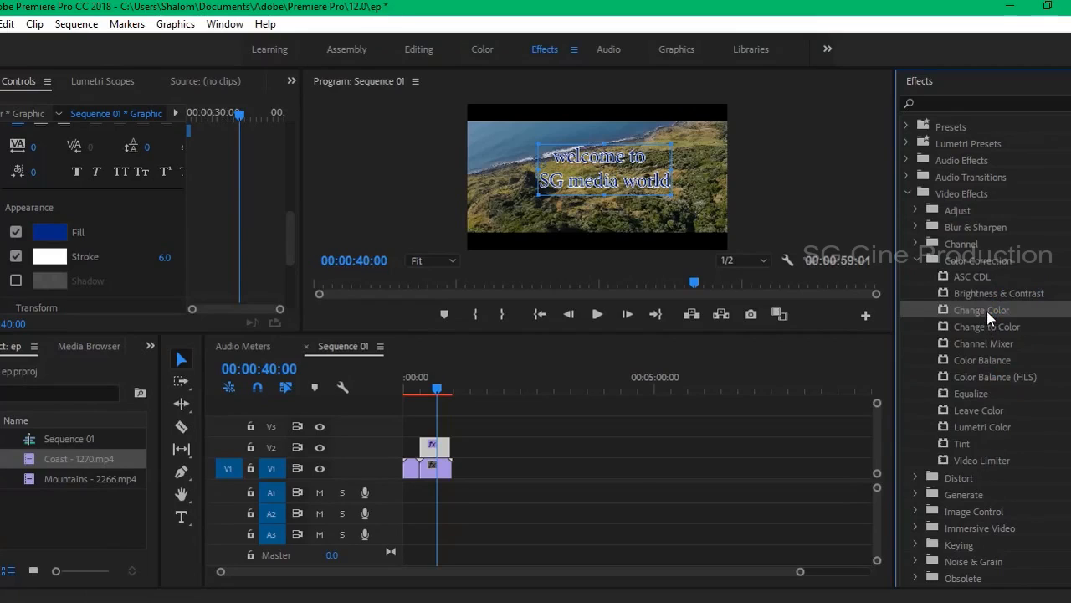
{"action": "left_click_drag", "start_coordinate": [987, 311], "coordinate": [439, 468]}
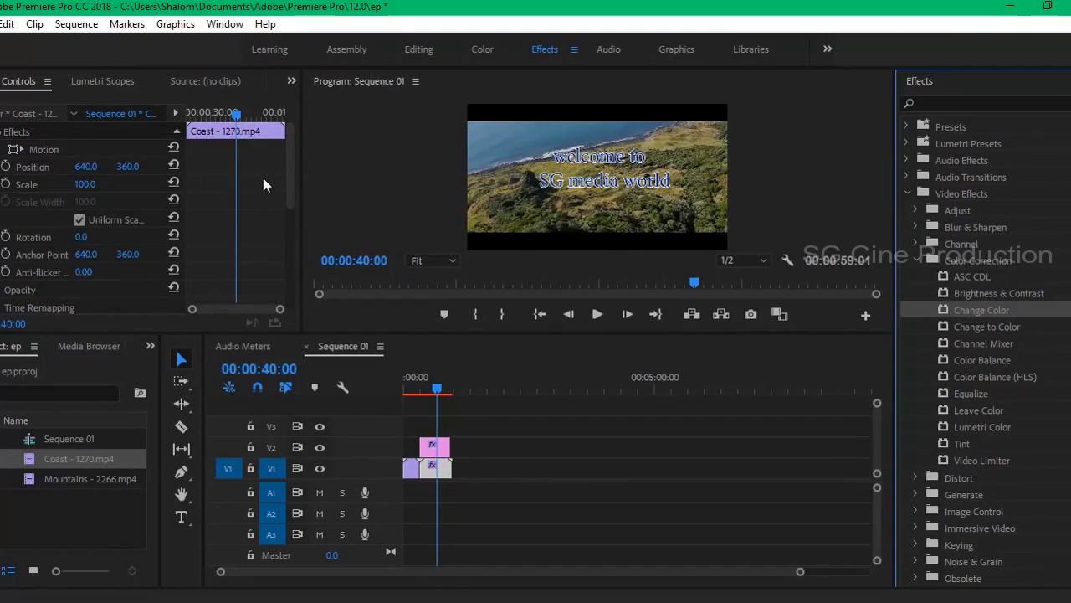
Set the Coast clip's Change Color effect to Hue Transform 42.0 and Lightness Transform 82.0.
{"action": "left_click", "coordinate": [288, 183]}
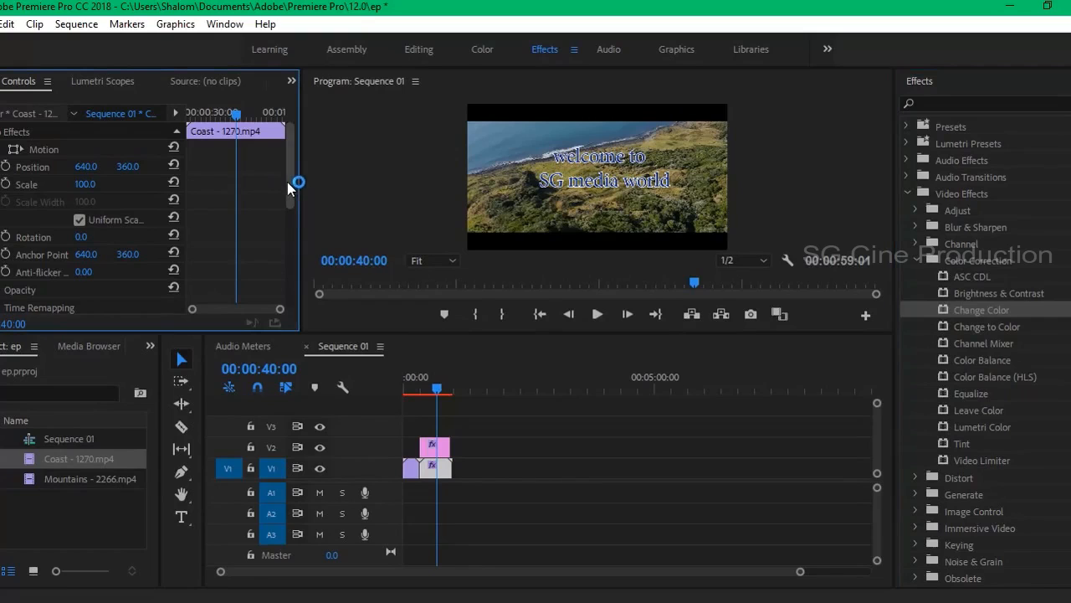
{"action": "left_click_drag", "start_coordinate": [287, 182], "coordinate": [287, 258]}
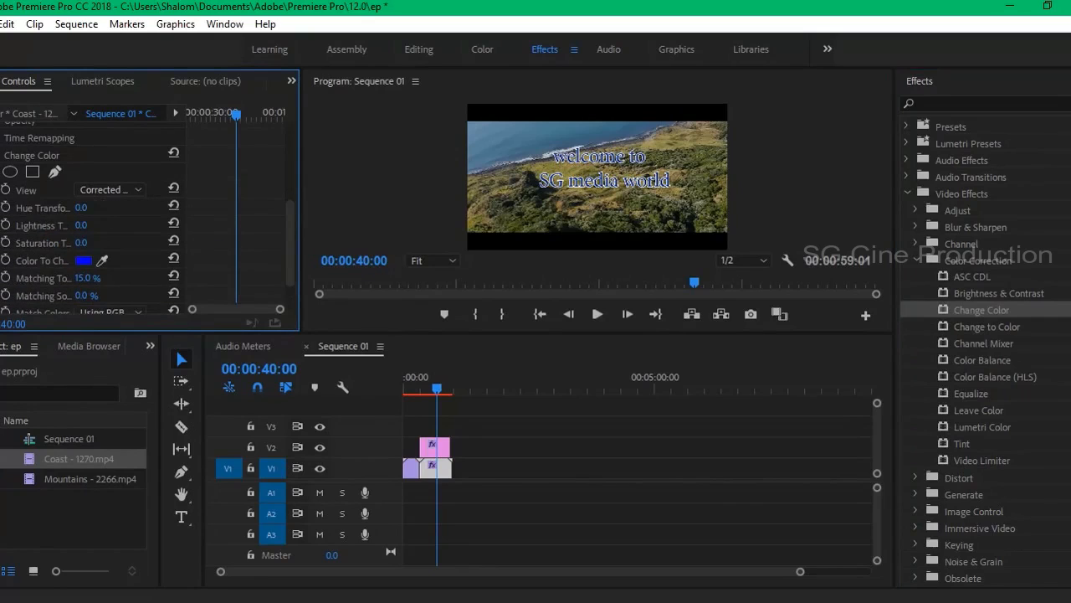
{"action": "left_click_drag", "start_coordinate": [81, 208], "coordinate": [94, 207]}
{"action": "mouse_move", "coordinate": [81, 226]}
{"action": "left_mouse_down"}
{"action": "mouse_move", "coordinate": [148, 225]}
{"action": "mouse_move", "coordinate": [95, 226]}
{"action": "left_mouse_up"}
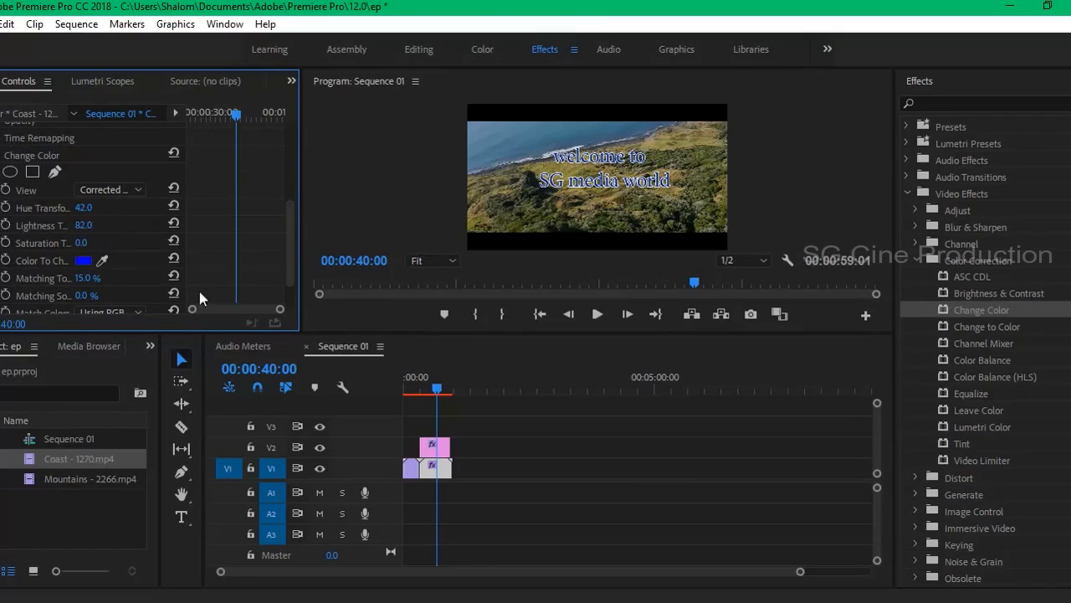
Set the Coast clip's Change Color effect to target the yellow color EAFF00.
{"action": "left_click", "coordinate": [85, 260]}
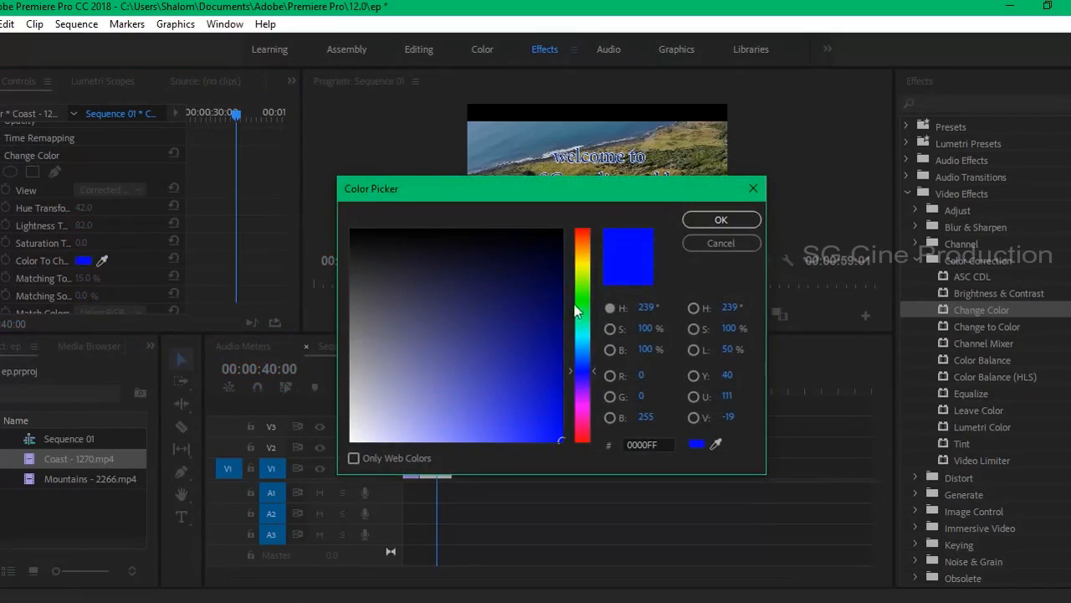
{"action": "left_click", "coordinate": [584, 268]}
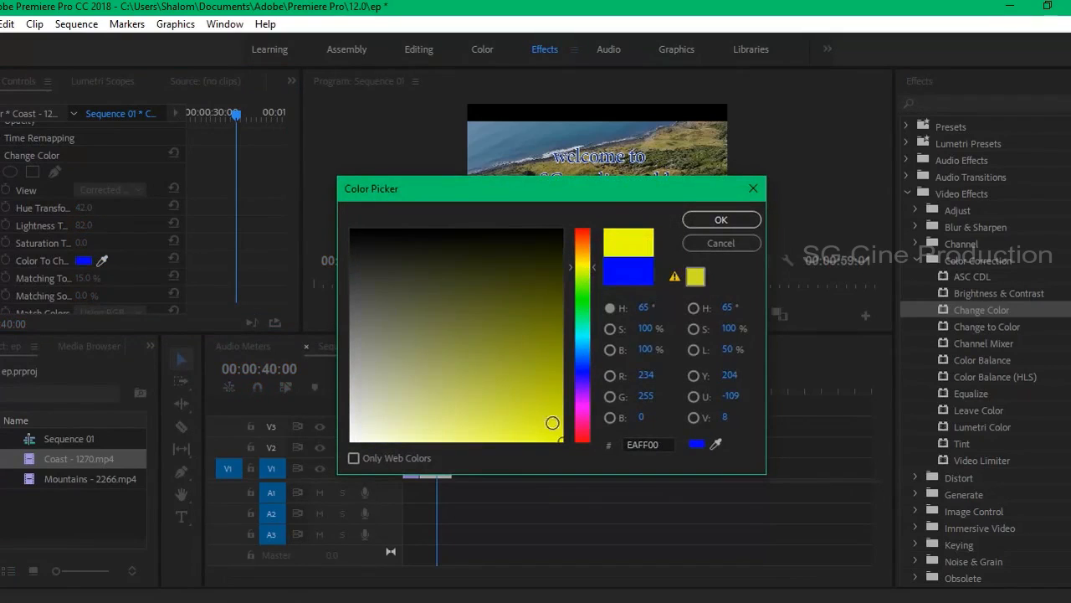
{"action": "left_click", "coordinate": [720, 219]}
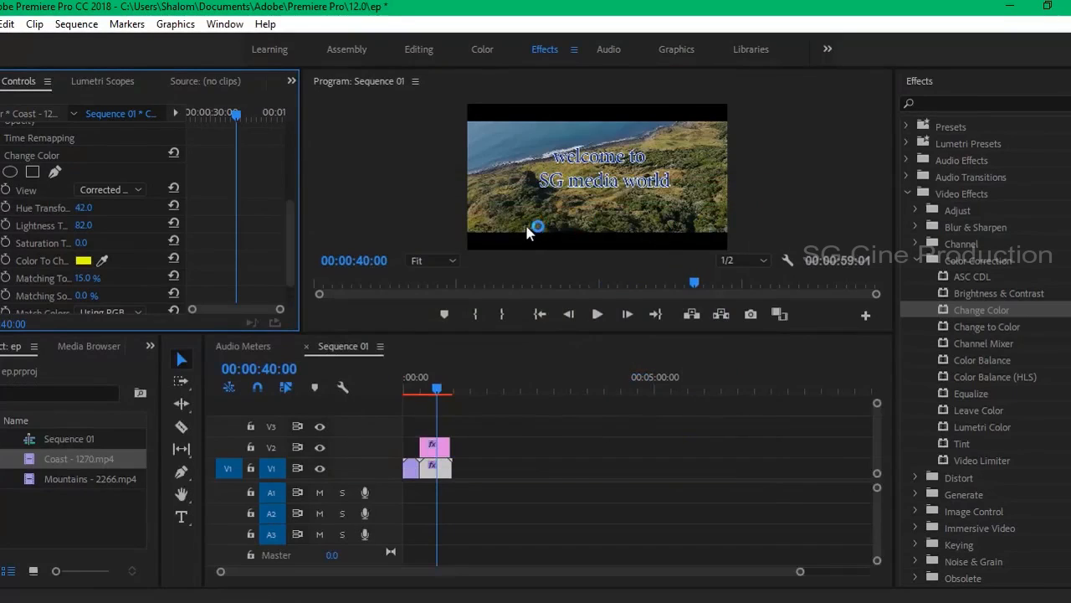
Sample the blue sea in the preview as the color to change, with Saturation Transform 40.0 and Matching Tolerance 12.0%.
{"action": "left_click", "coordinate": [103, 261]}
{"action": "left_click", "coordinate": [502, 145]}
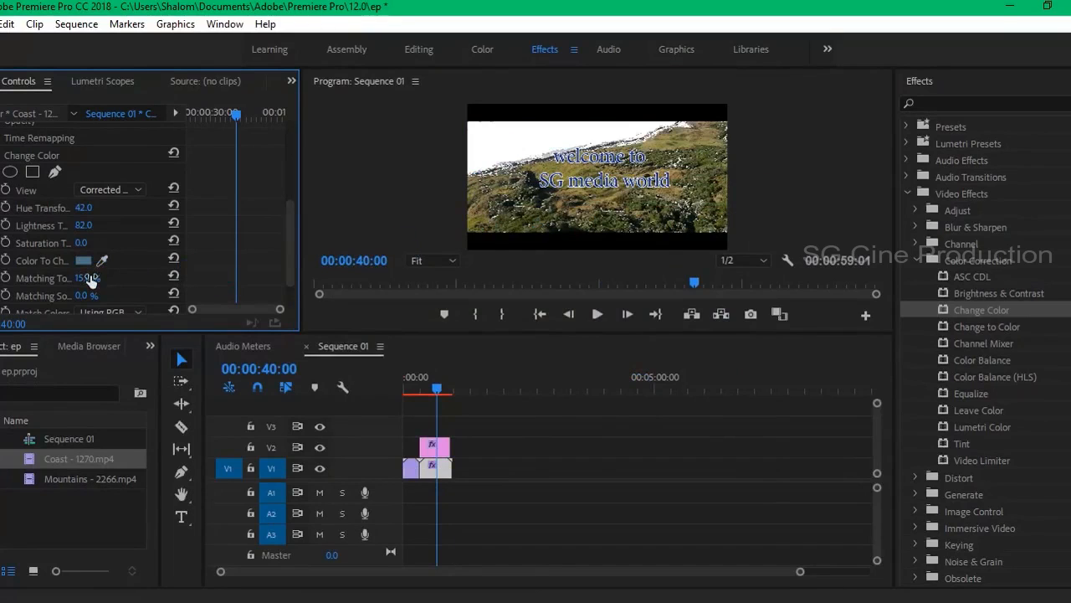
{"action": "left_click_drag", "start_coordinate": [94, 278], "coordinate": [88, 244]}
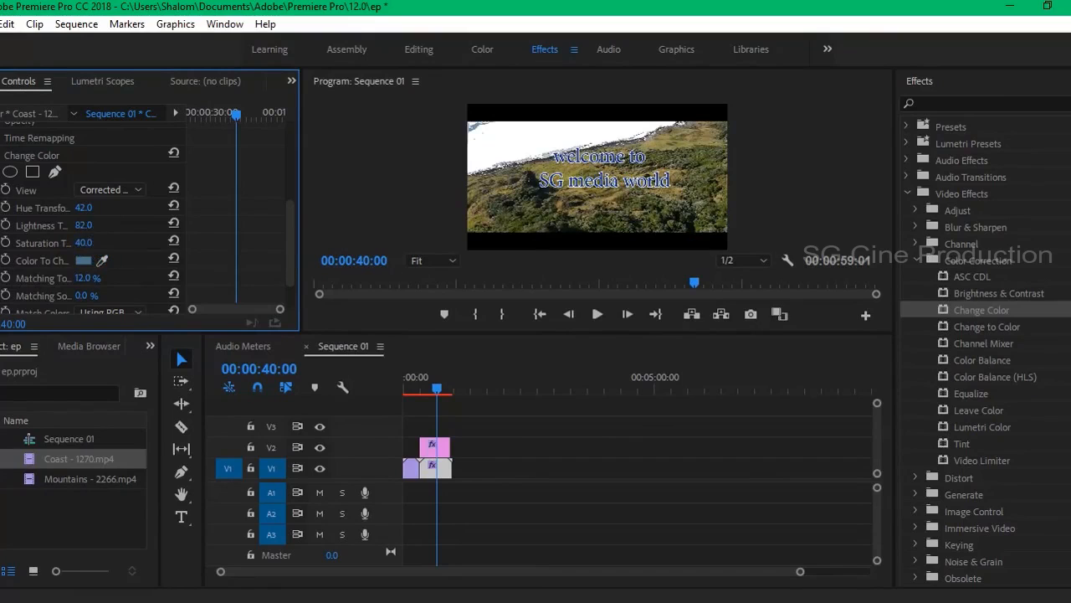
Set the Change Color effect's Lightness Transform to -100.0 and Hue Transform to -87.0, and preview the frame at 00:00:27:00.
{"action": "left_click_drag", "start_coordinate": [84, 225], "coordinate": [25, 225]}
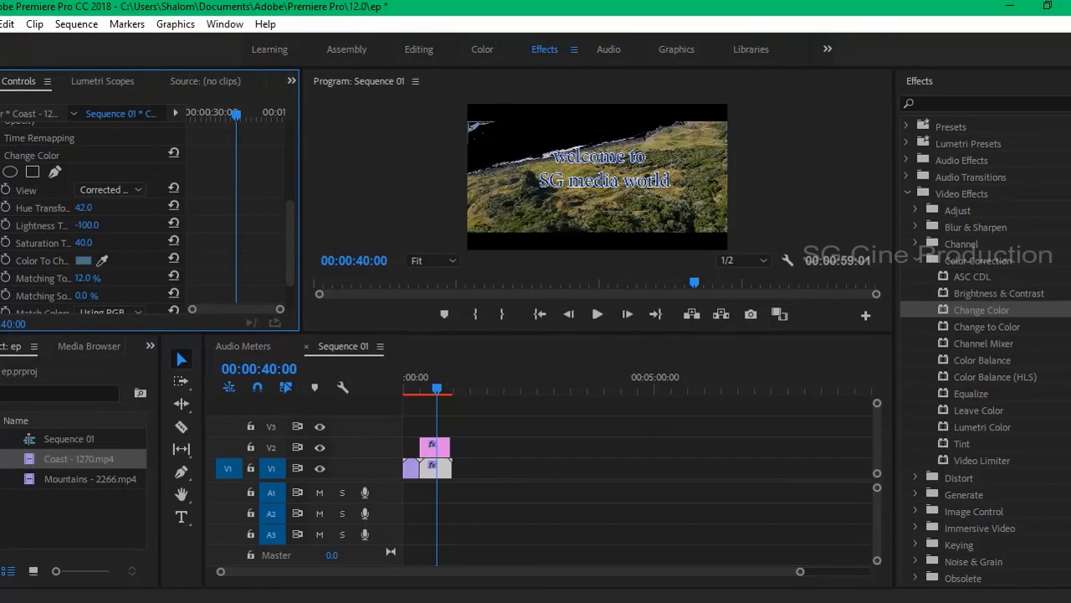
{"action": "left_click_drag", "start_coordinate": [84, 208], "coordinate": [115, 208]}
{"action": "left_click_drag", "start_coordinate": [437, 388], "coordinate": [425, 389]}
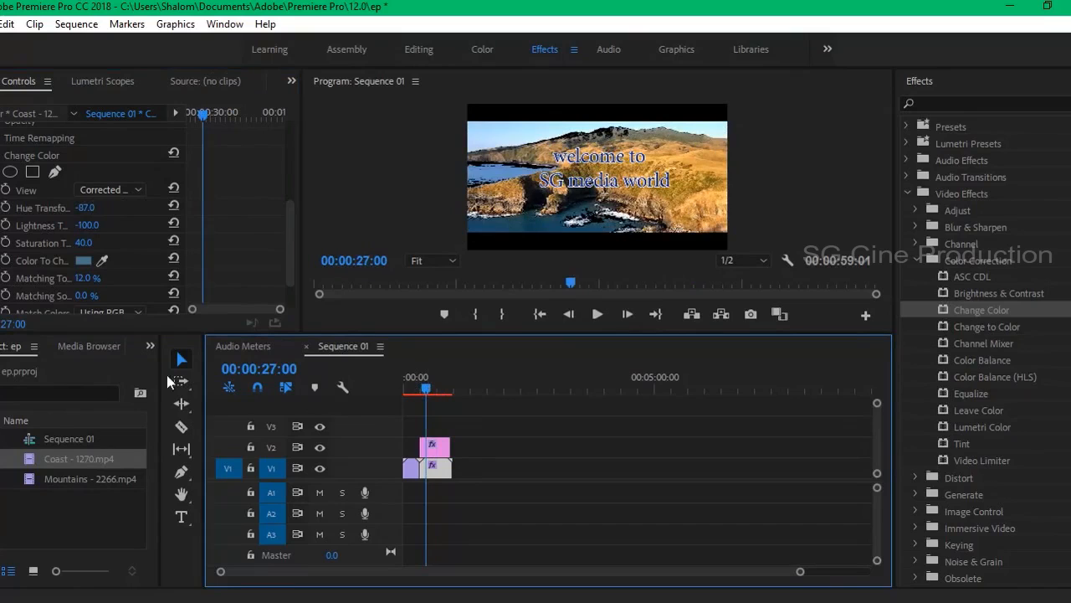
Set Lightness Transform 100.0, Saturation Transform 96.0, Matching Tolerance 1.0% and Matching Softness 65.0%, and play the sequence from 00:00:15:00.
{"action": "left_click_drag", "start_coordinate": [82, 296], "coordinate": [377, 329]}
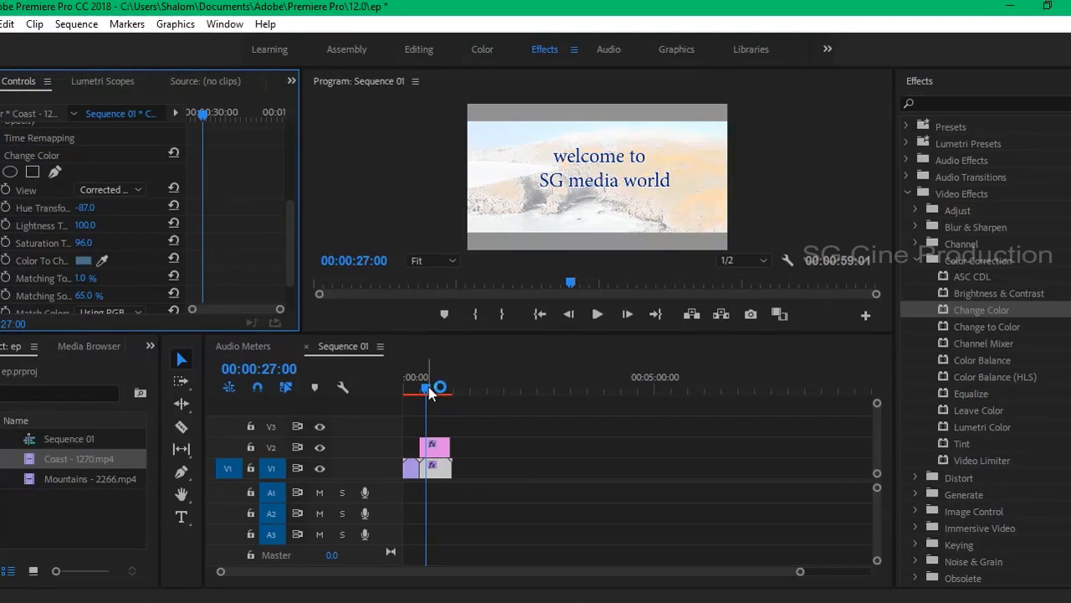
{"action": "left_click_drag", "start_coordinate": [429, 390], "coordinate": [418, 390]}
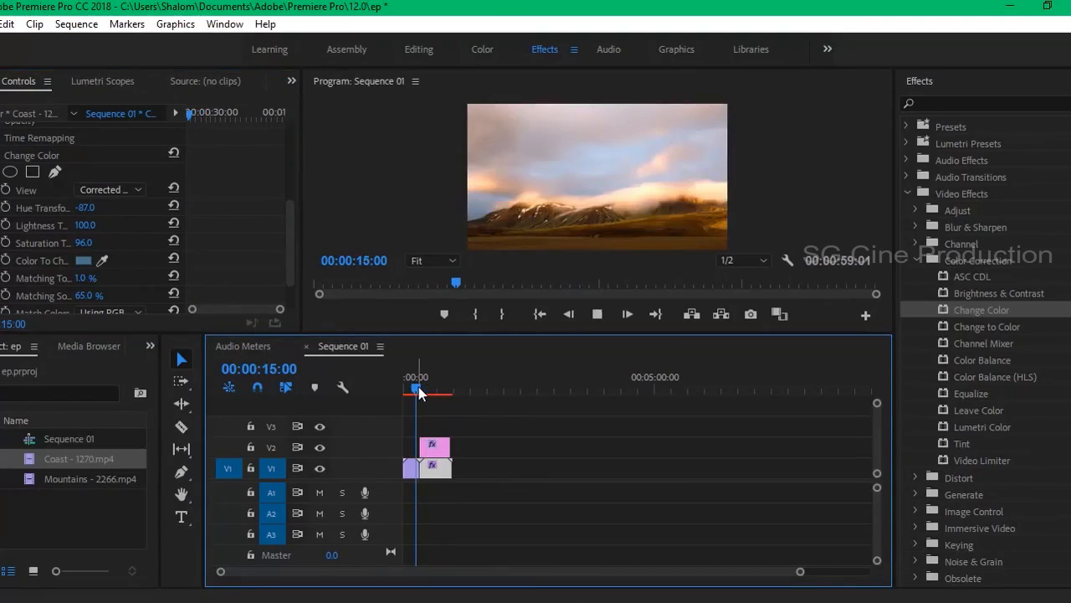
{"action": "key", "text": "space"}
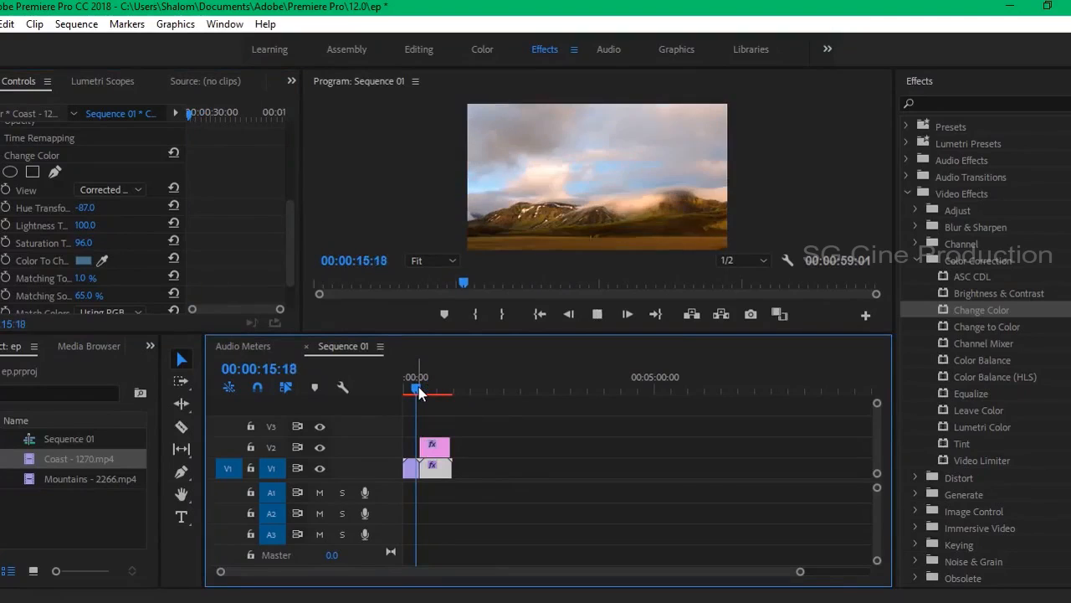